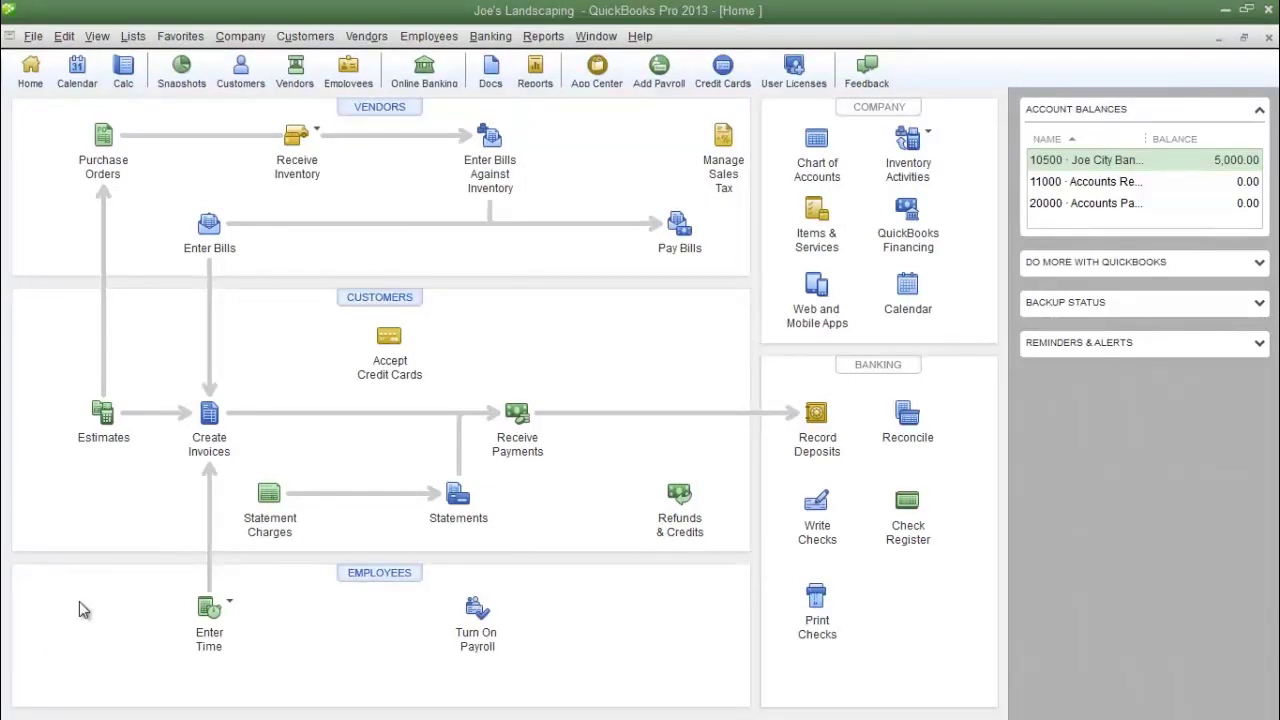
Step: Open a new customer invoice and choose the Intuit Product Invoice template
mouse_move(58, 630)
mouse_down()
mouse_move(186, 474)
mouse_move(250, 140)
mouse_move(298, 45)
mouse_up()
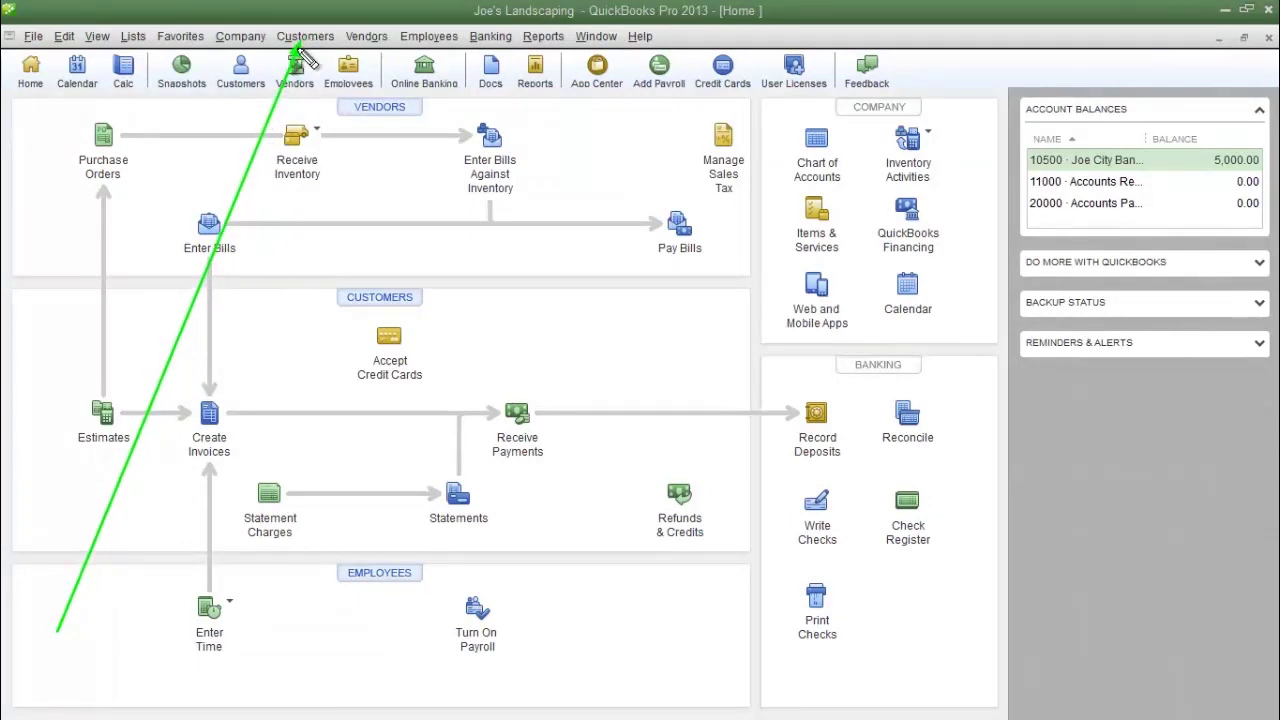
click(305, 37)
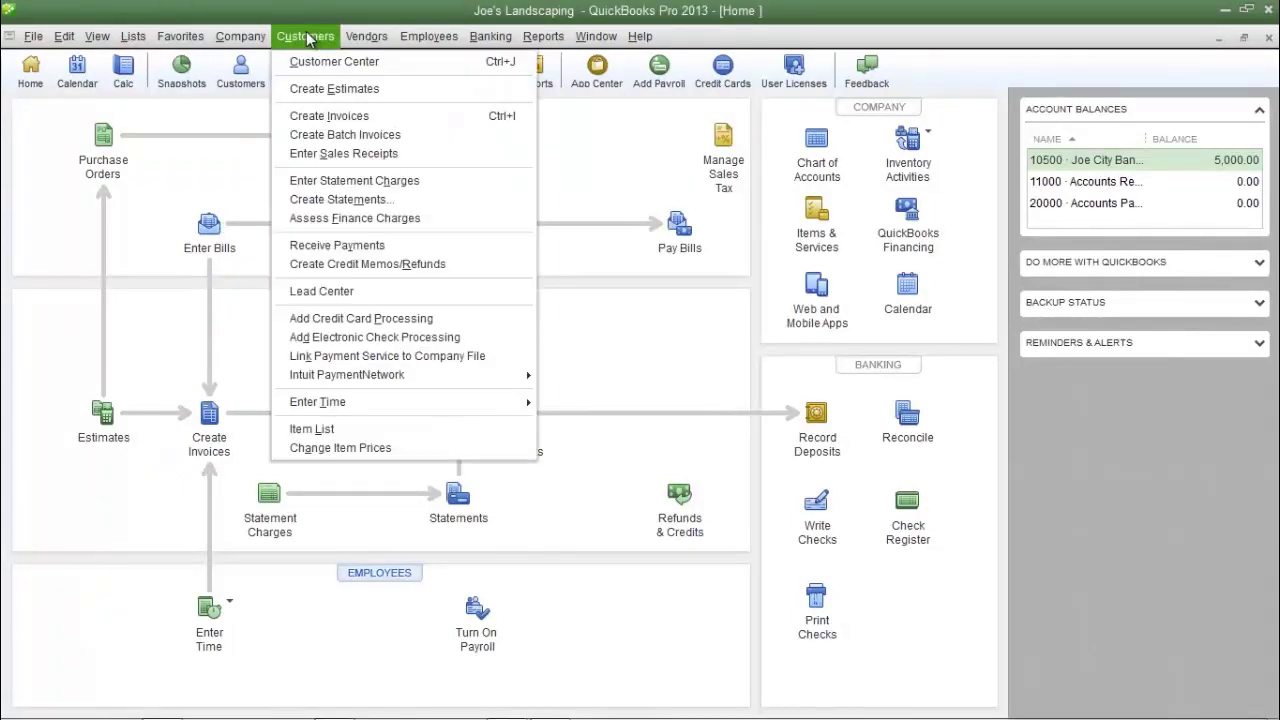
click(338, 119)
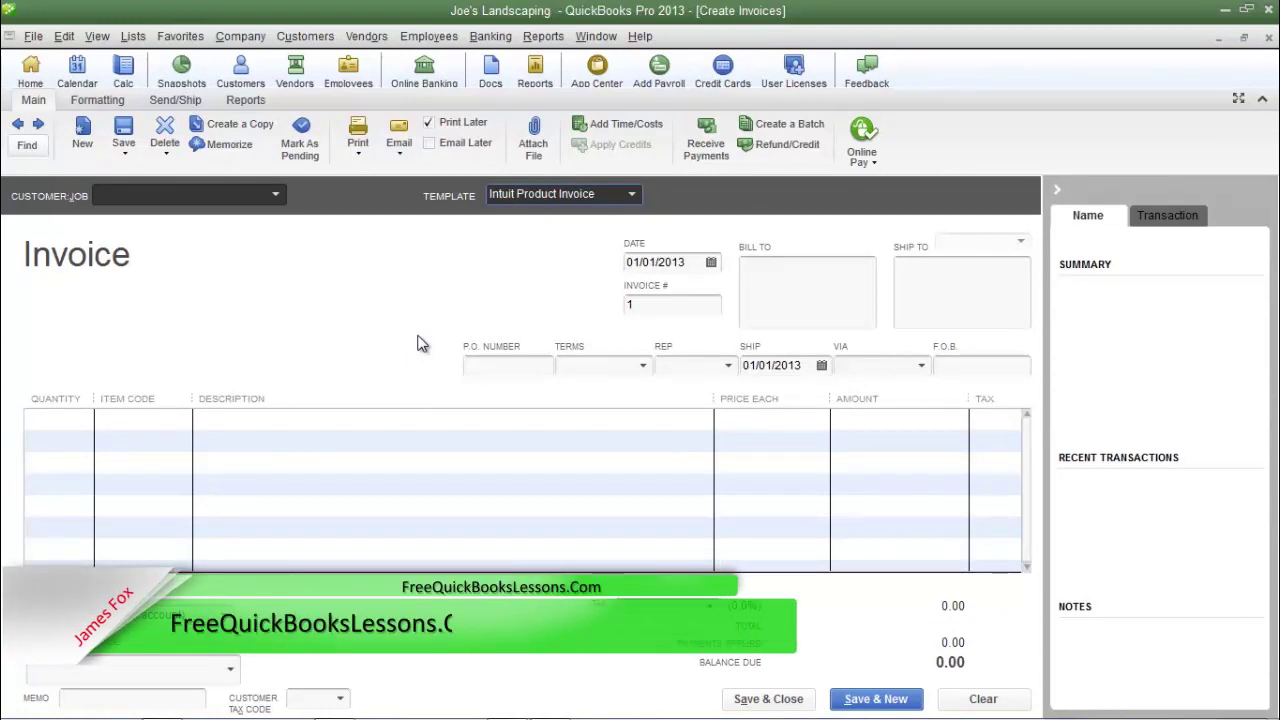
click(631, 193)
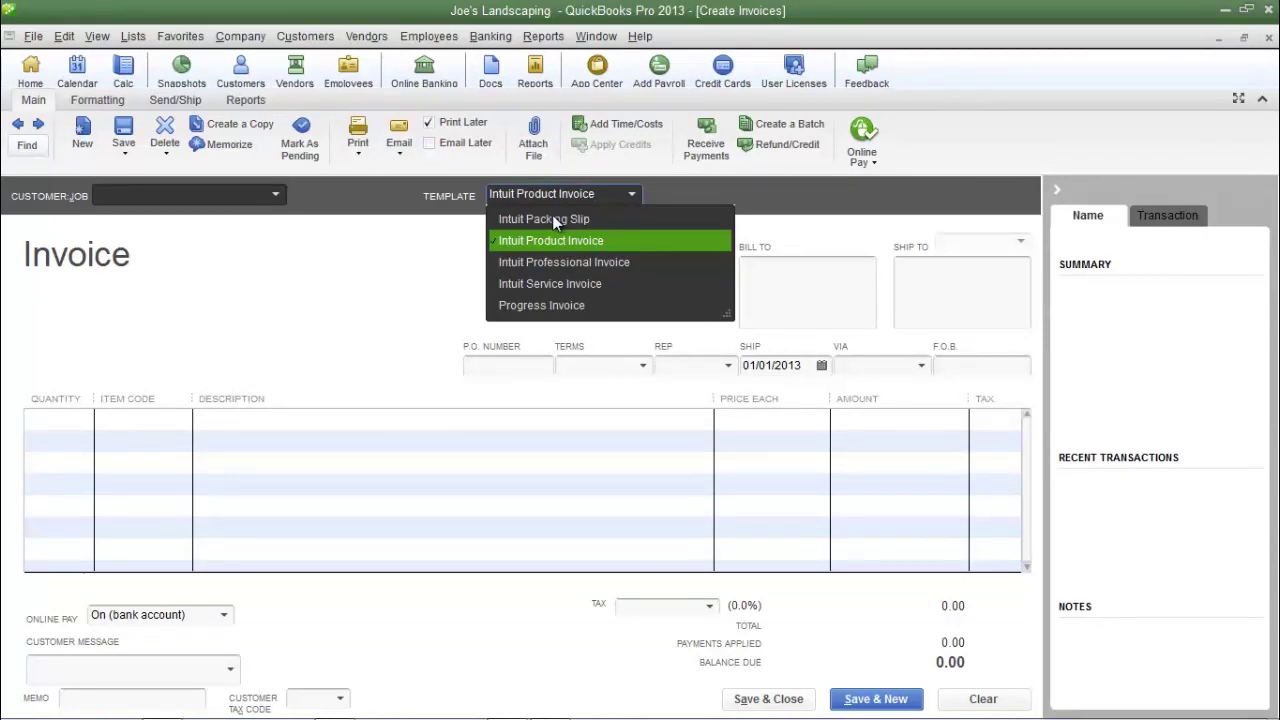
click(600, 240)
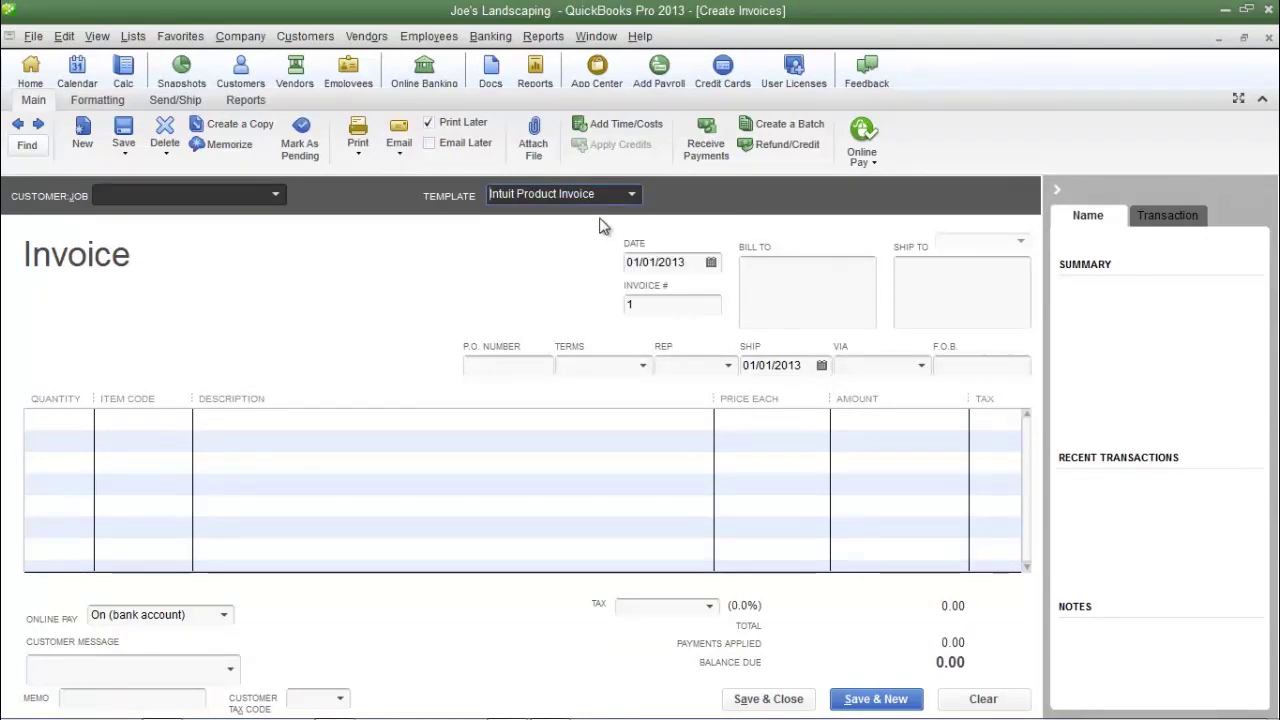
Step: Preview the Intuit Professional Invoice and Intuit Service Invoice templates, and return to the Intuit Product Invoice template
click(632, 195)
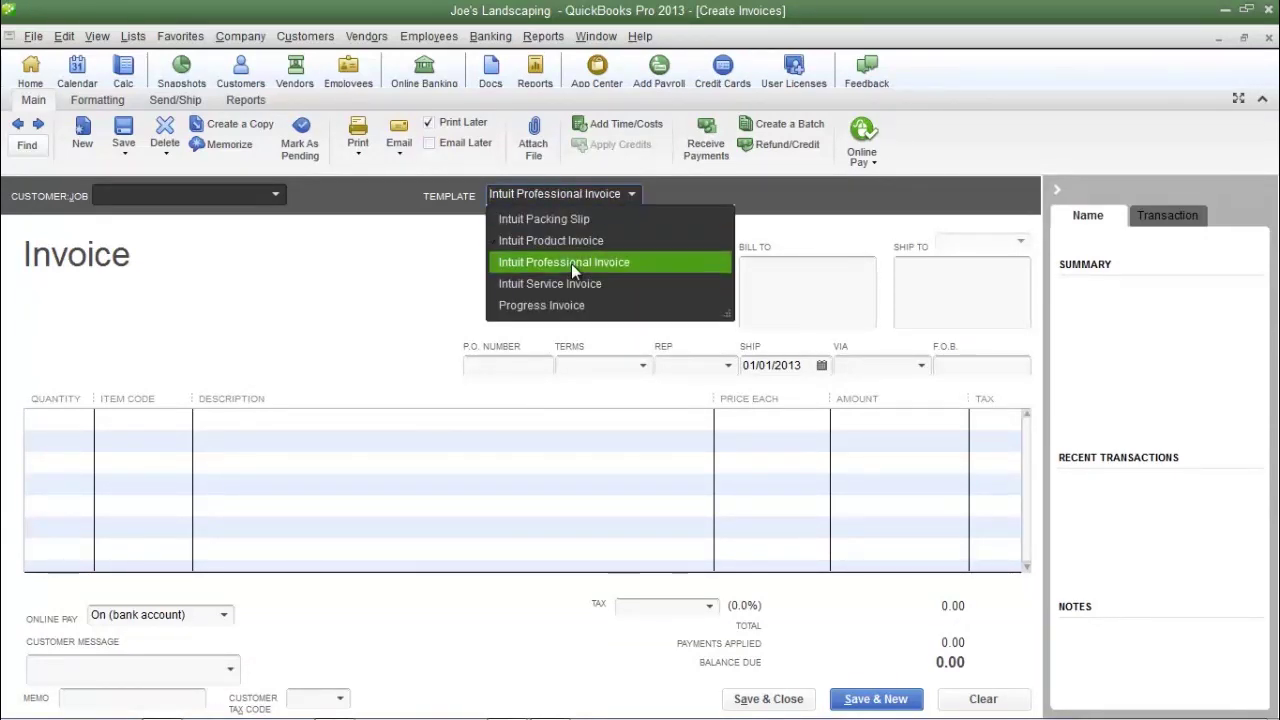
click(571, 263)
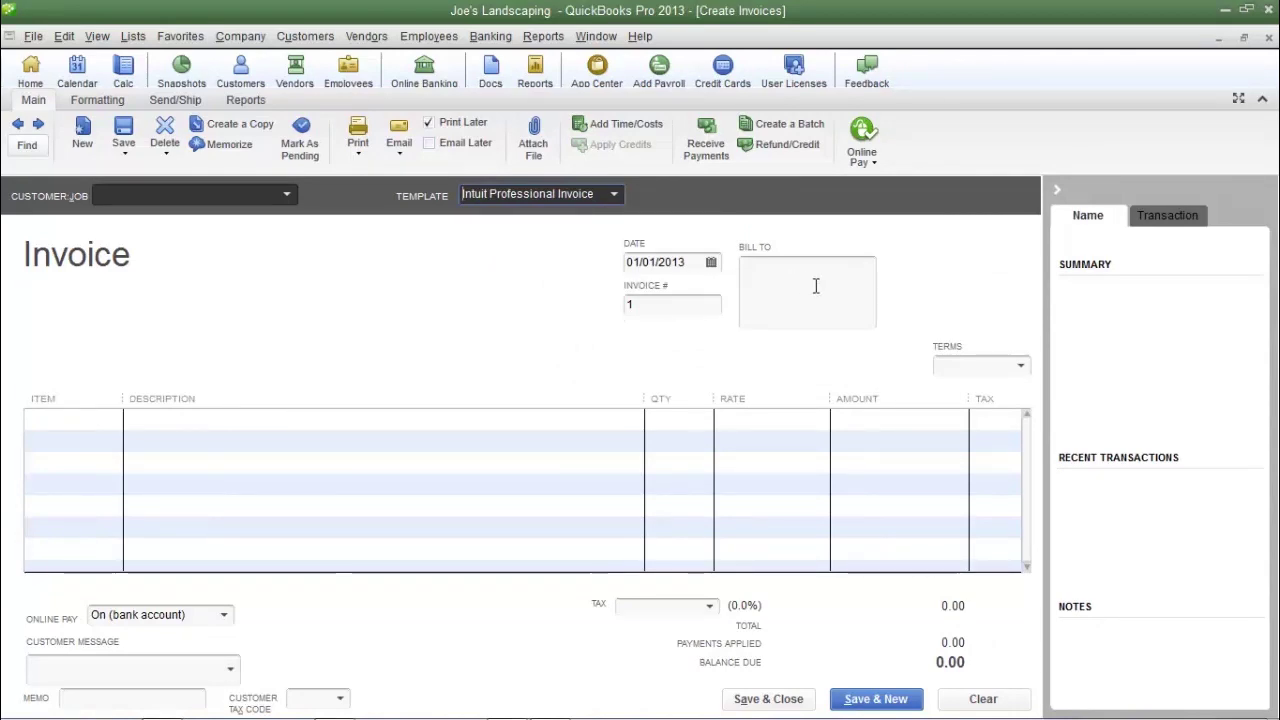
click(613, 194)
click(538, 288)
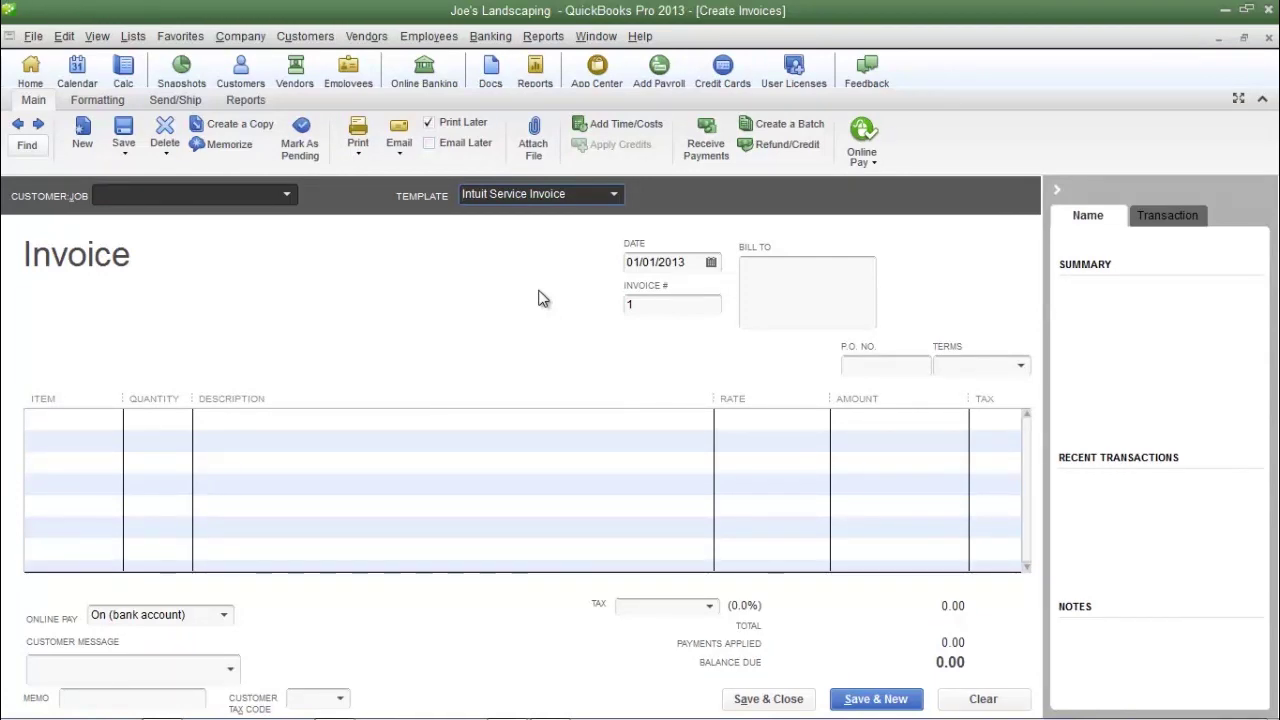
click(614, 195)
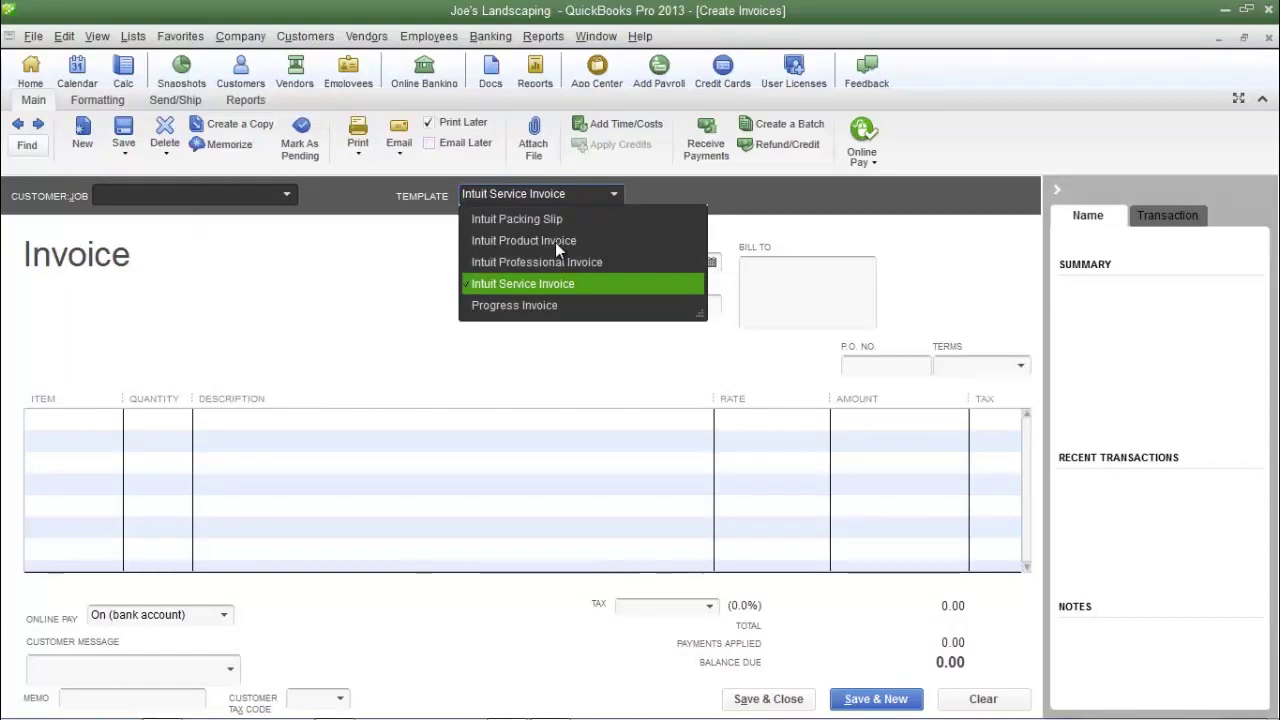
click(556, 243)
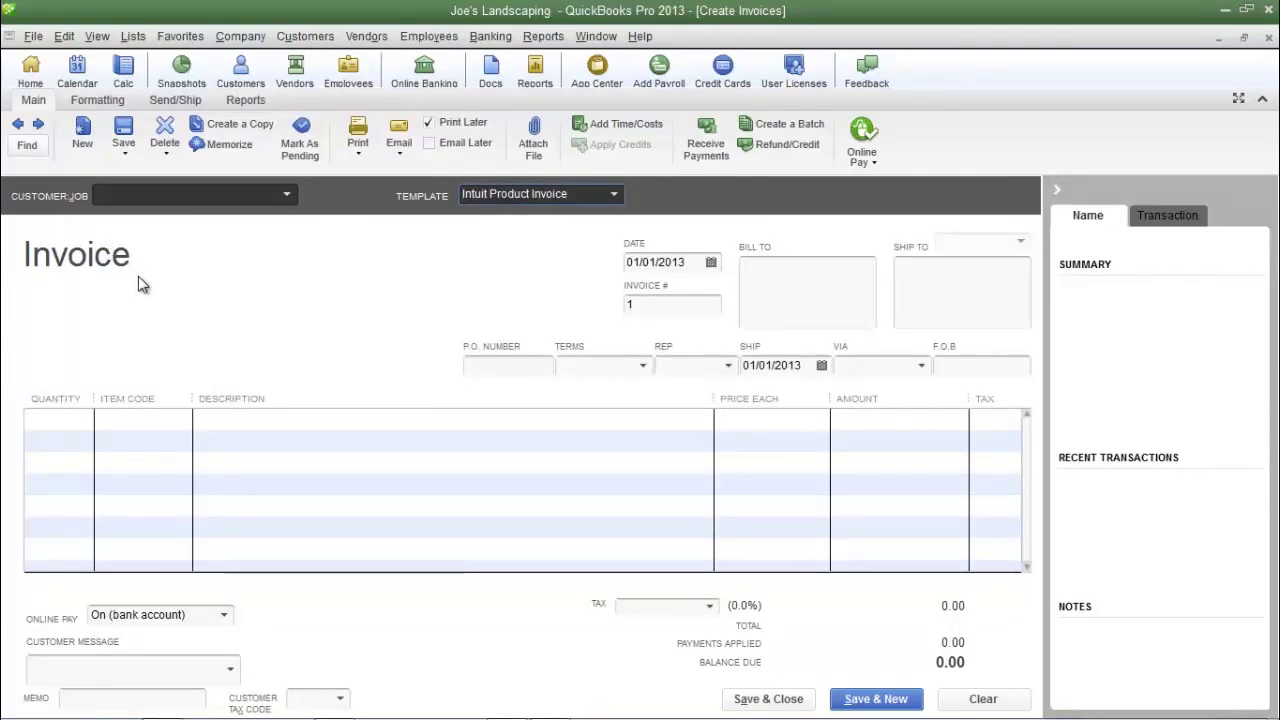
Step: Select Dewey Company as the invoice customer and set the invoice date to 01/01/2013
click(287, 195)
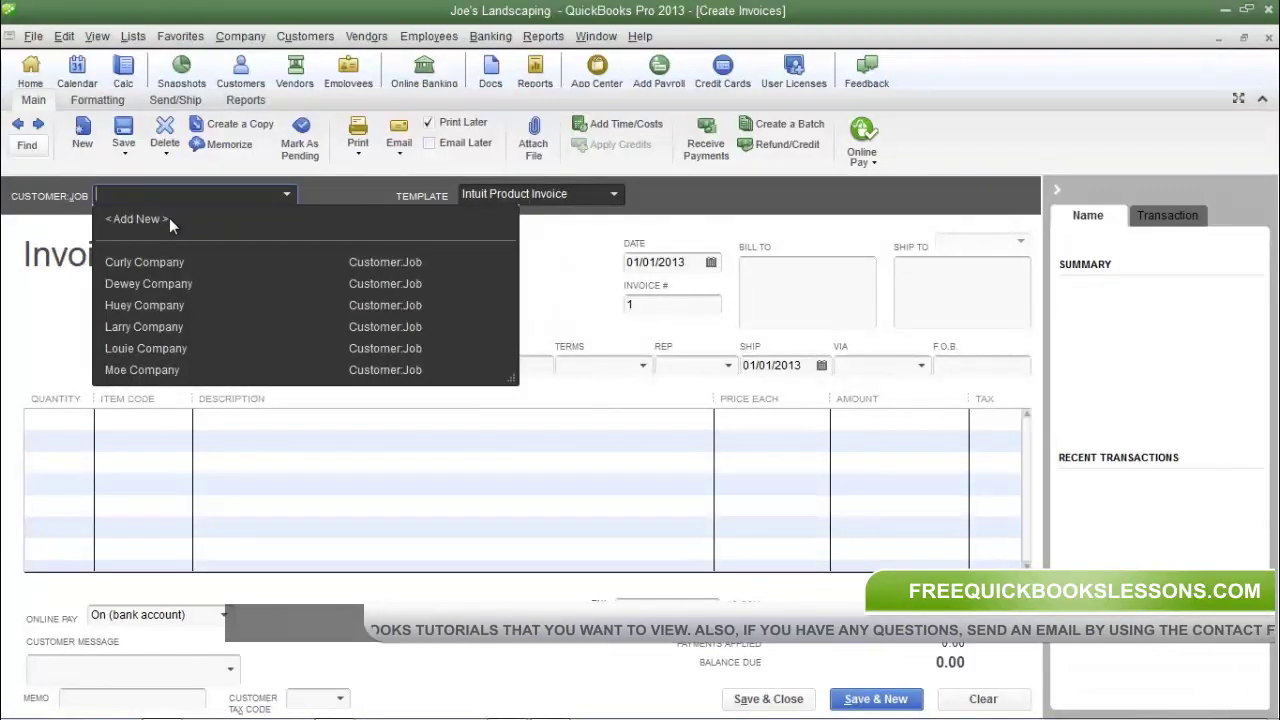
click(172, 284)
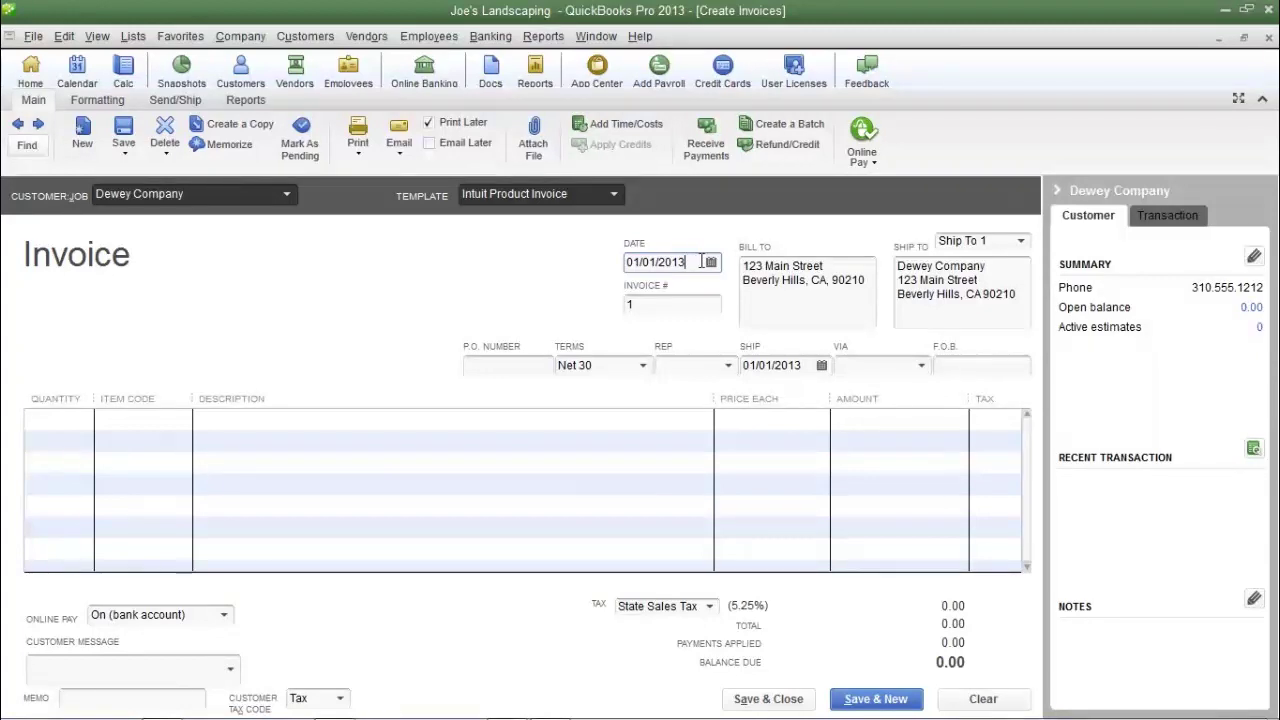
click(712, 264)
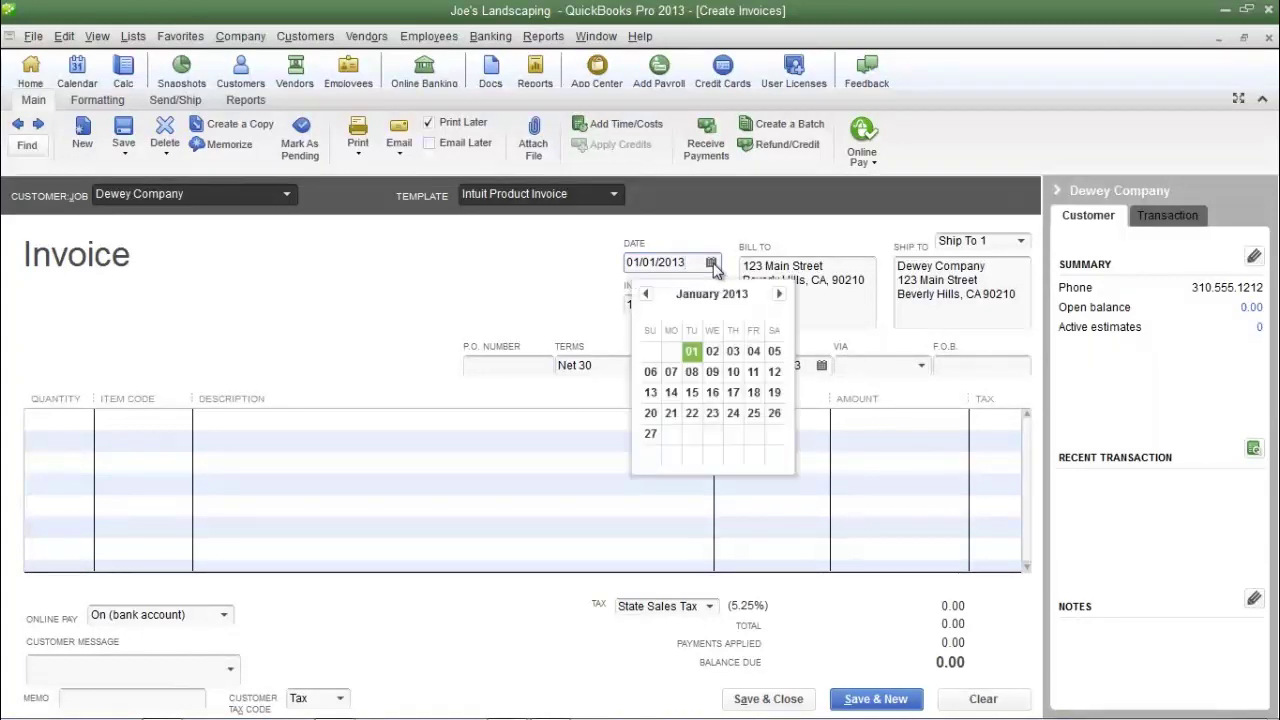
click(690, 352)
Step: Switch the invoice's shipping address to the customer's Ship To 2 address
click(672, 305)
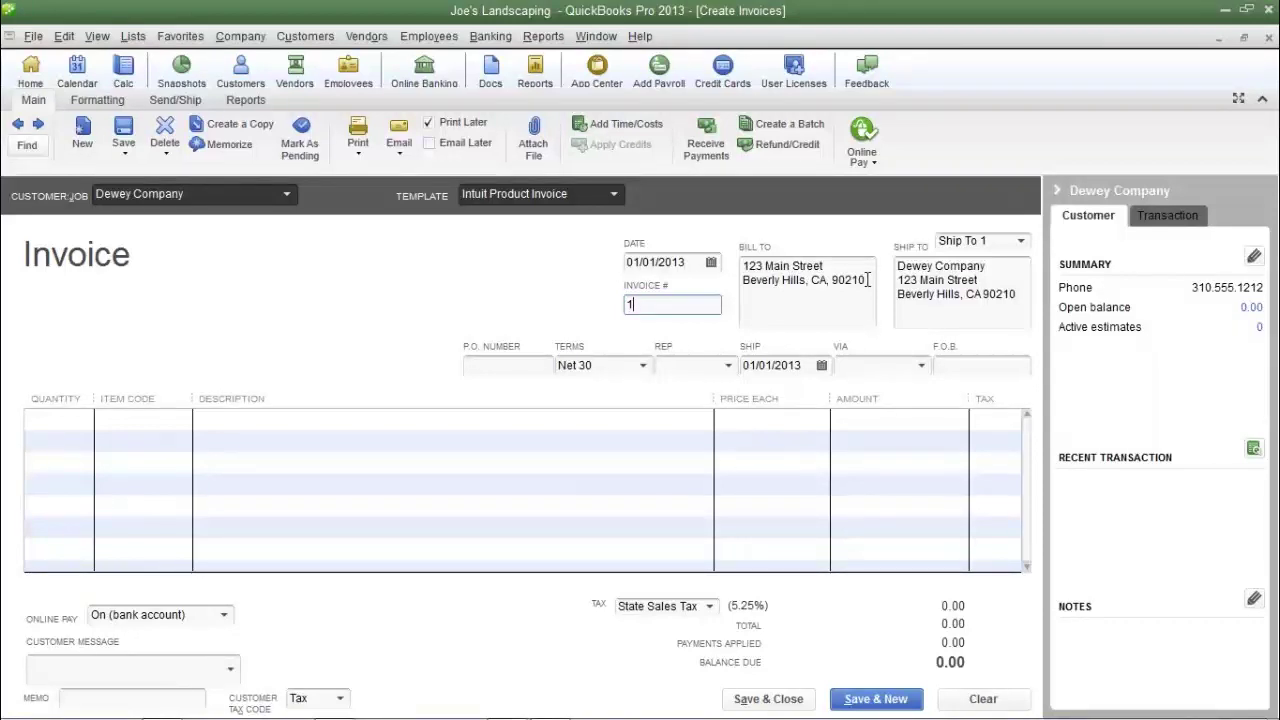
click(868, 280)
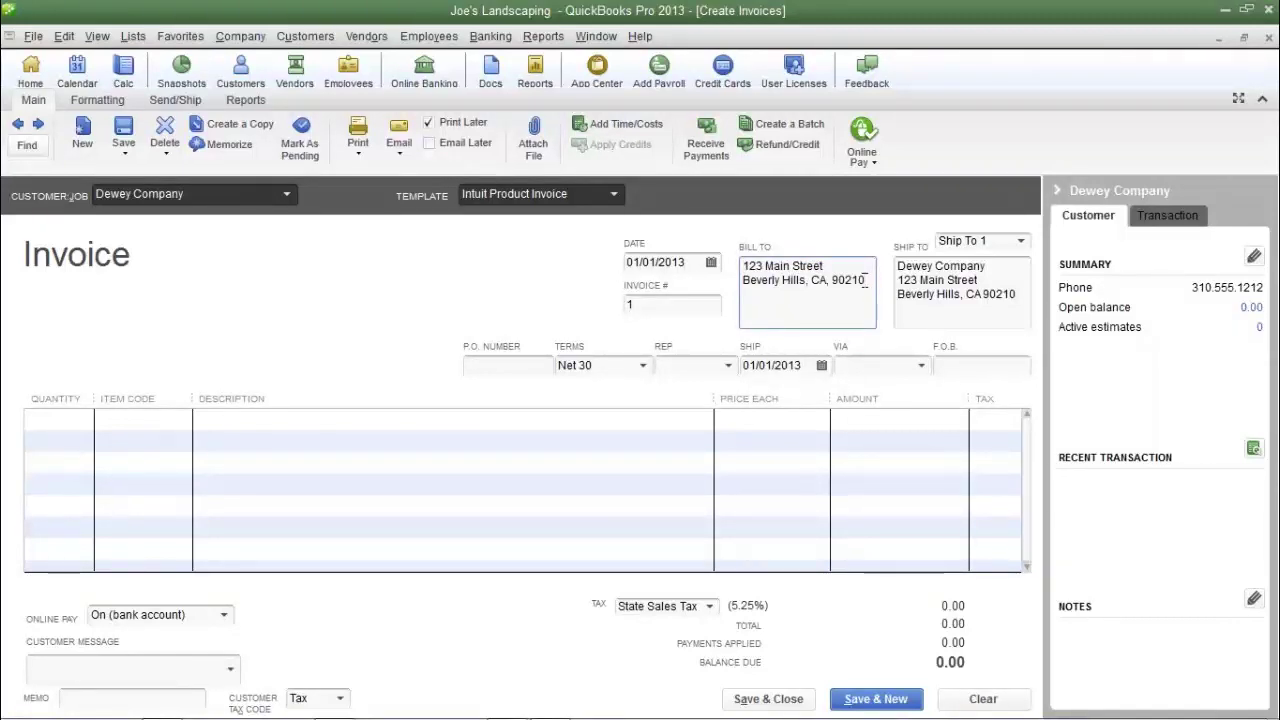
click(1020, 295)
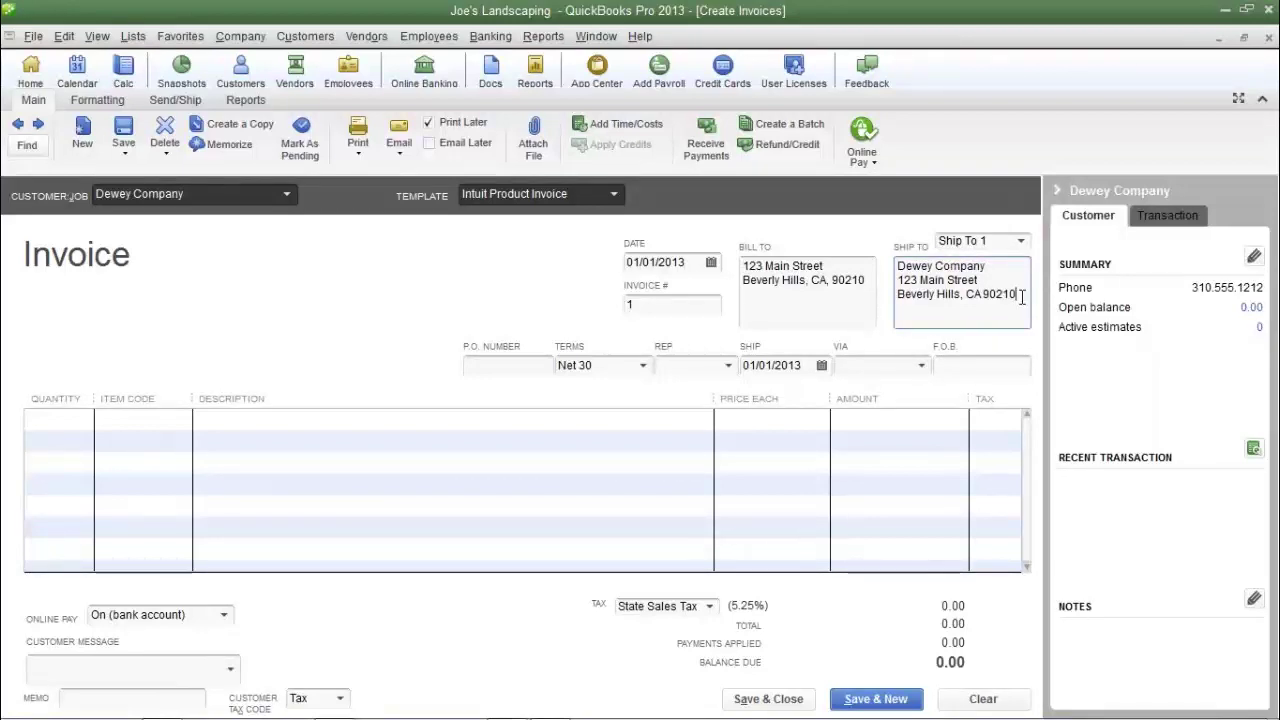
click(1022, 242)
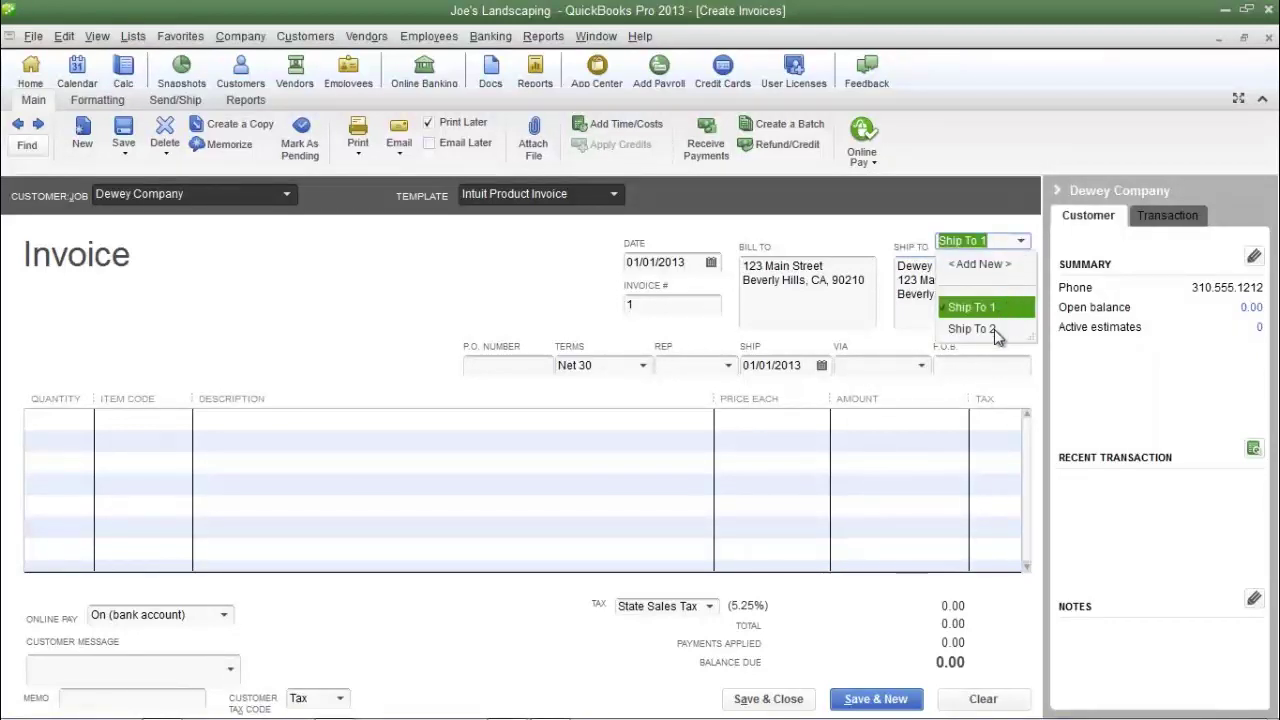
click(1000, 332)
click(1025, 293)
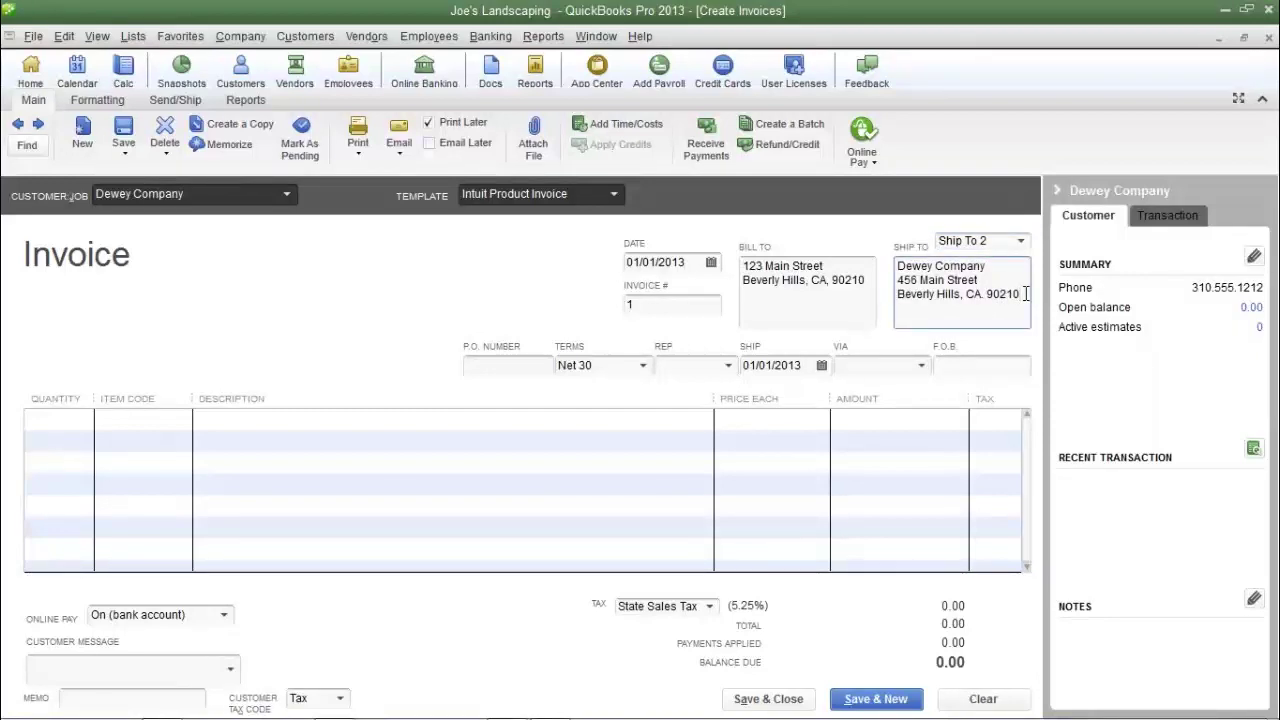
Step: Leave the P.O. number blank and set the invoice's payment terms to Net 30
click(520, 366)
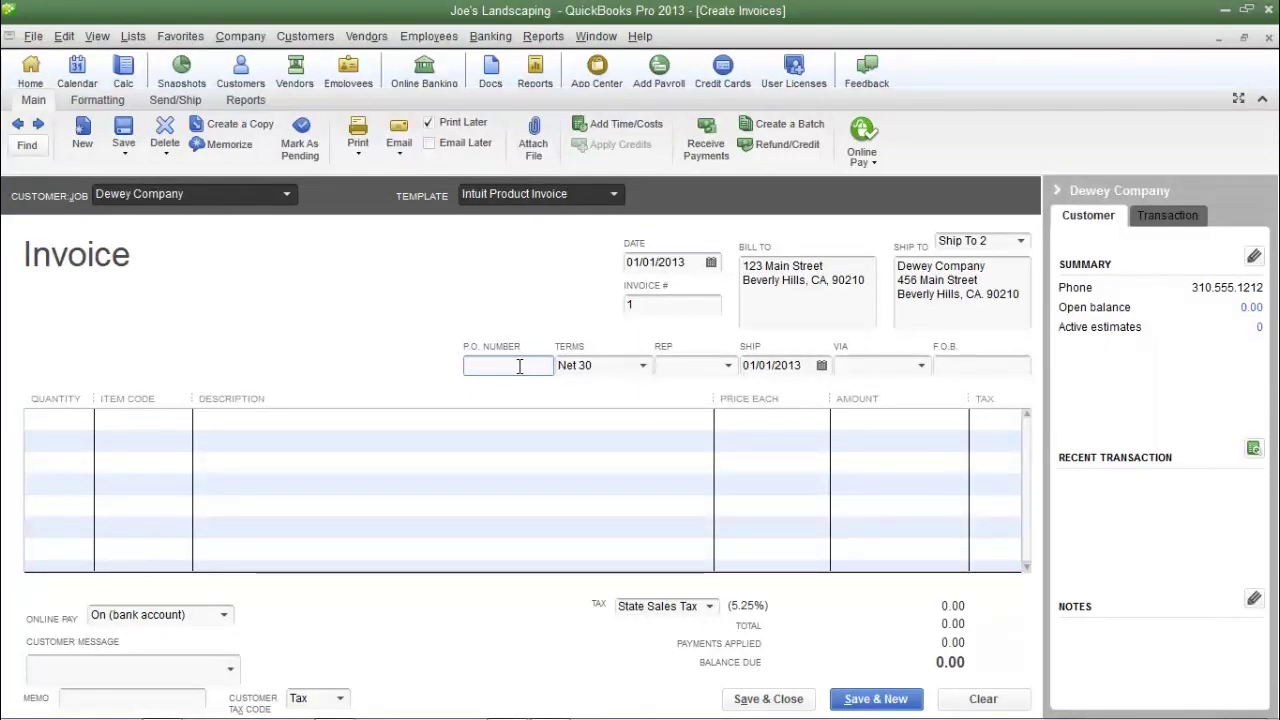
click(624, 366)
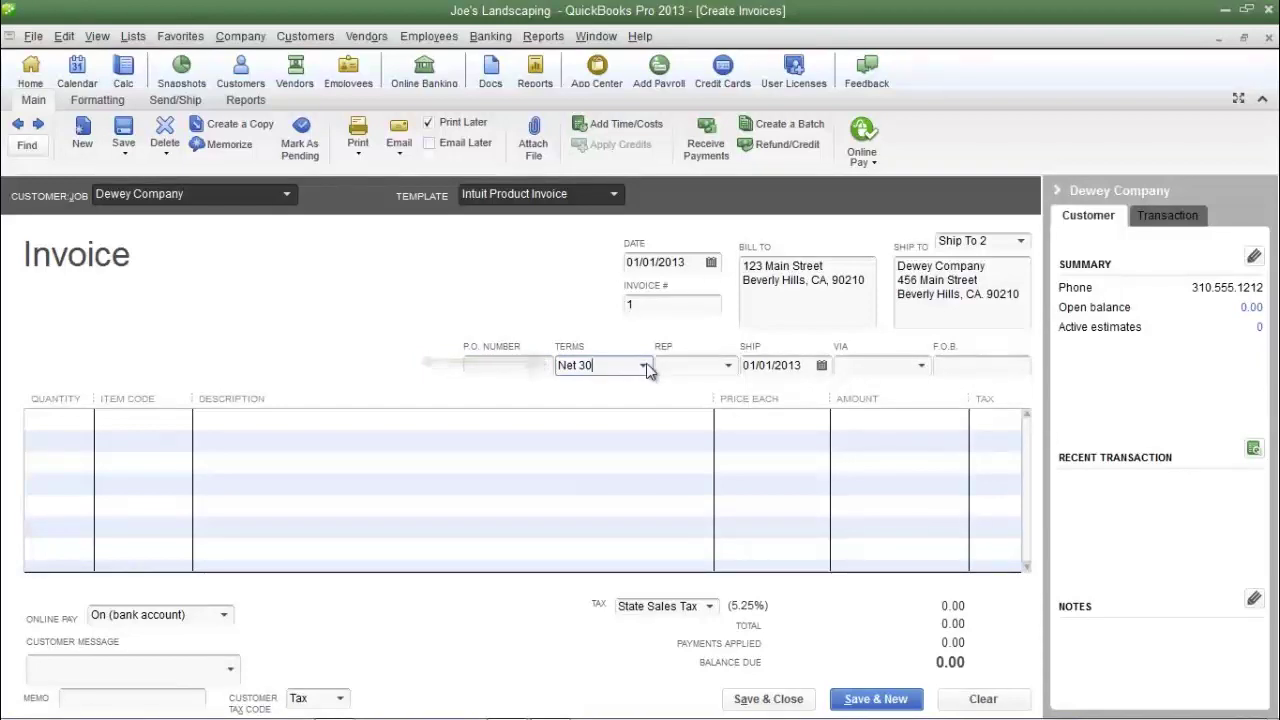
click(644, 366)
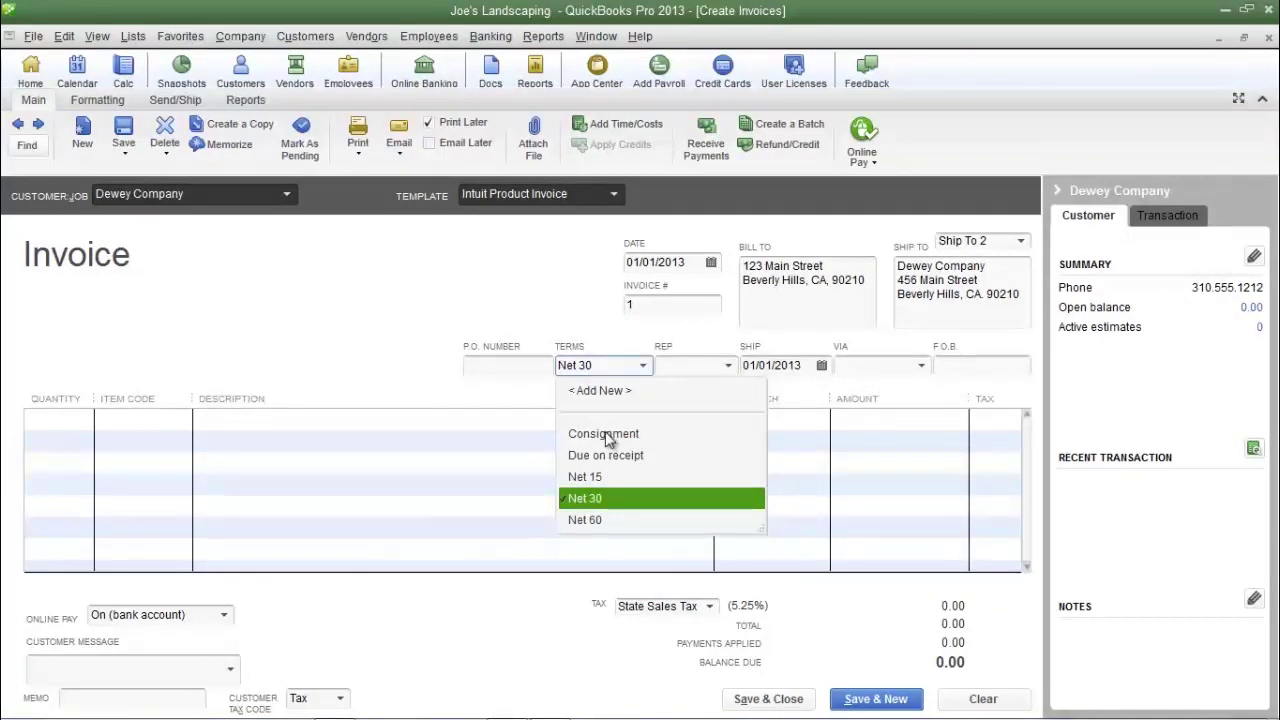
click(588, 498)
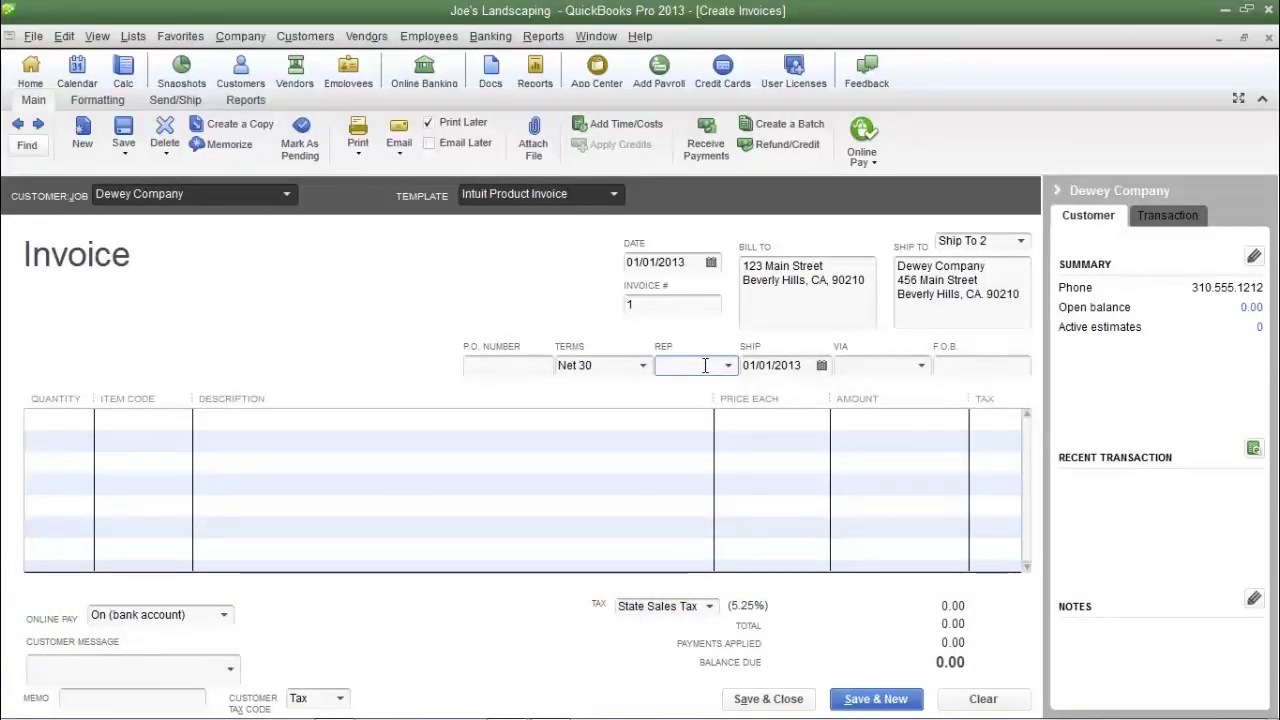
click(731, 367)
click(699, 391)
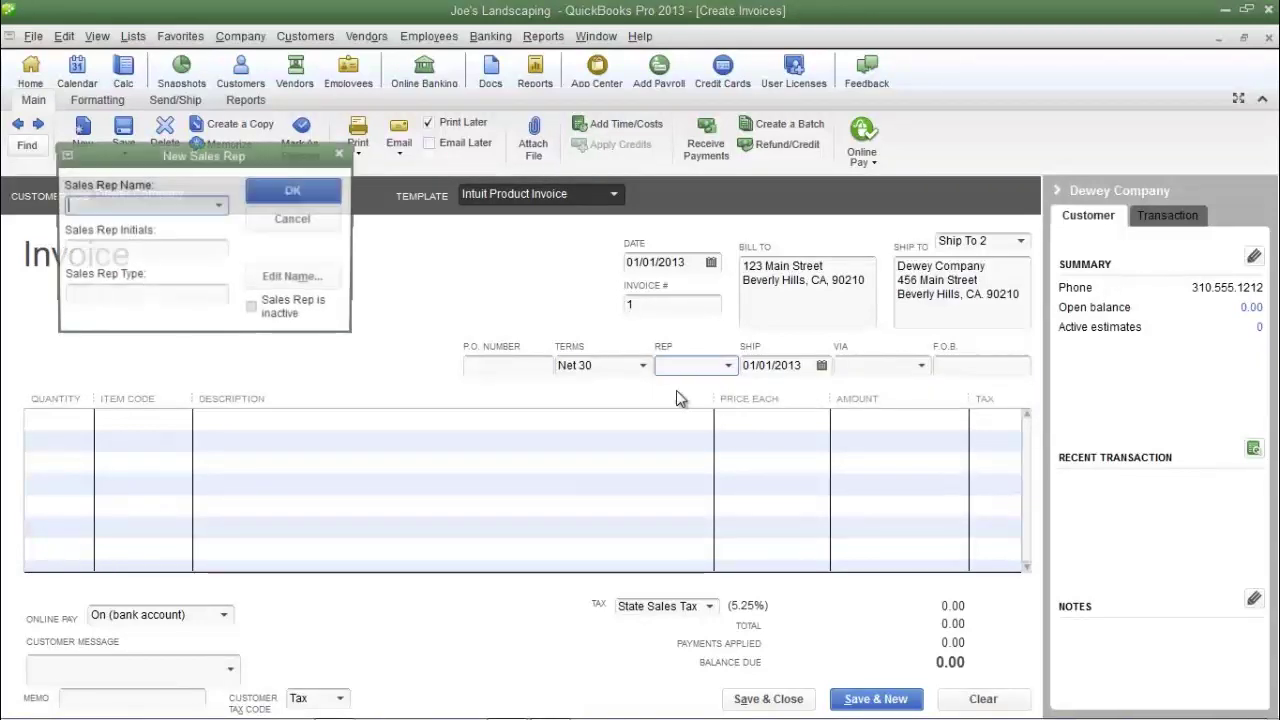
click(283, 221)
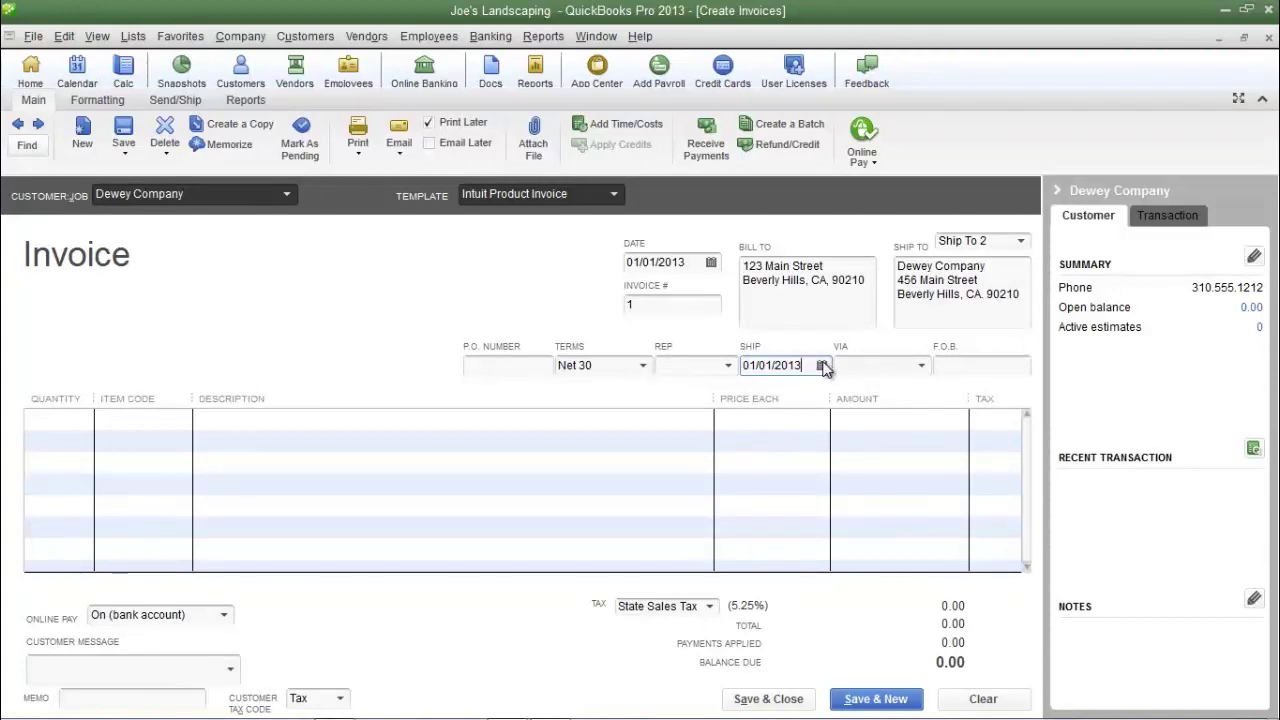
click(821, 365)
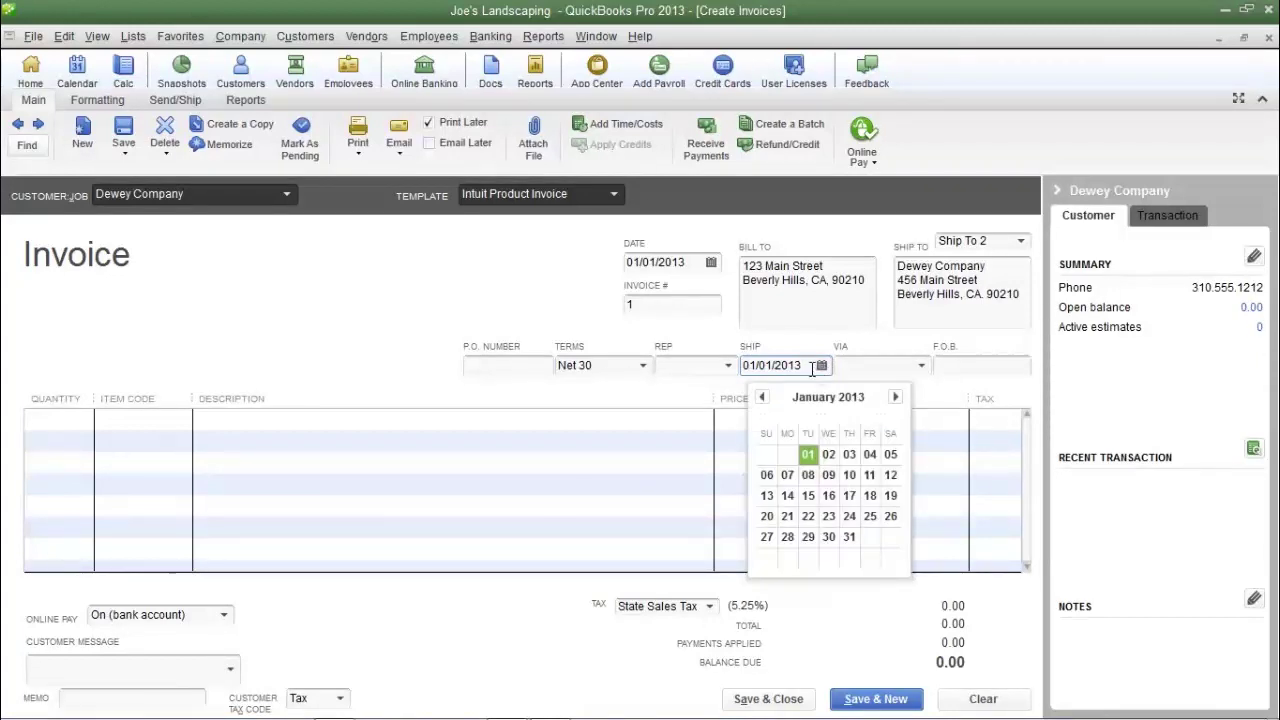
click(895, 366)
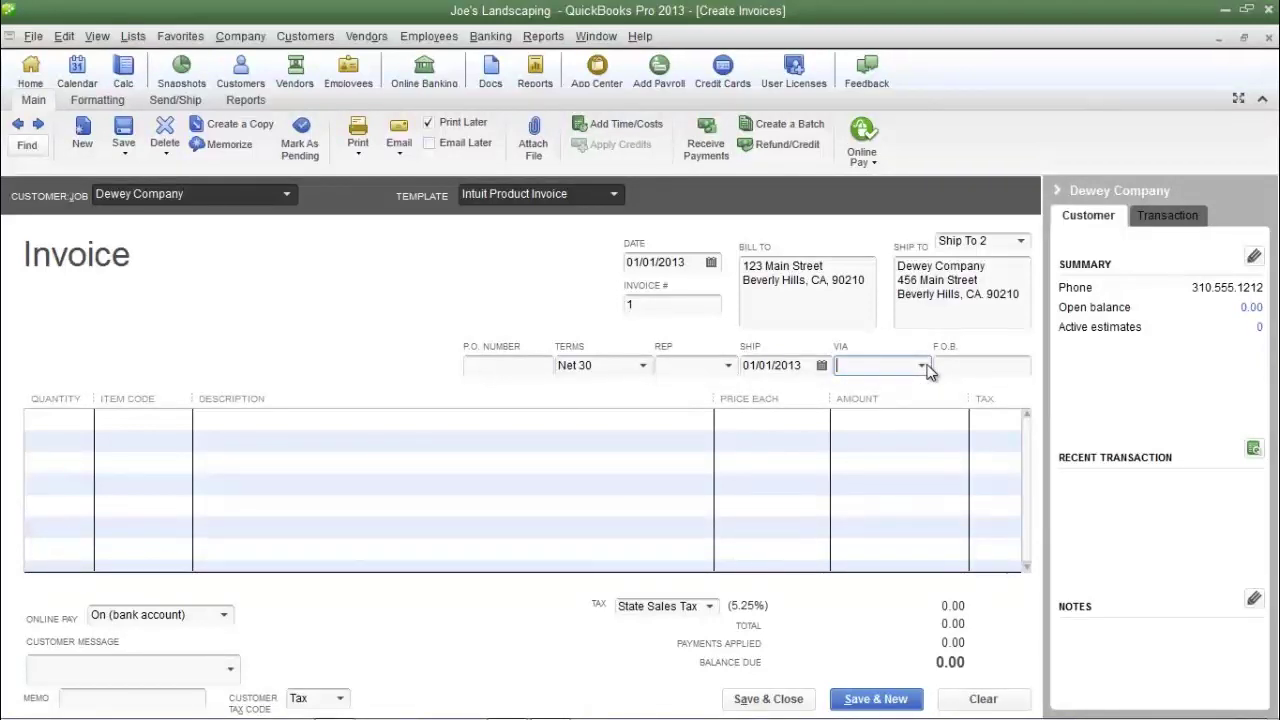
click(921, 366)
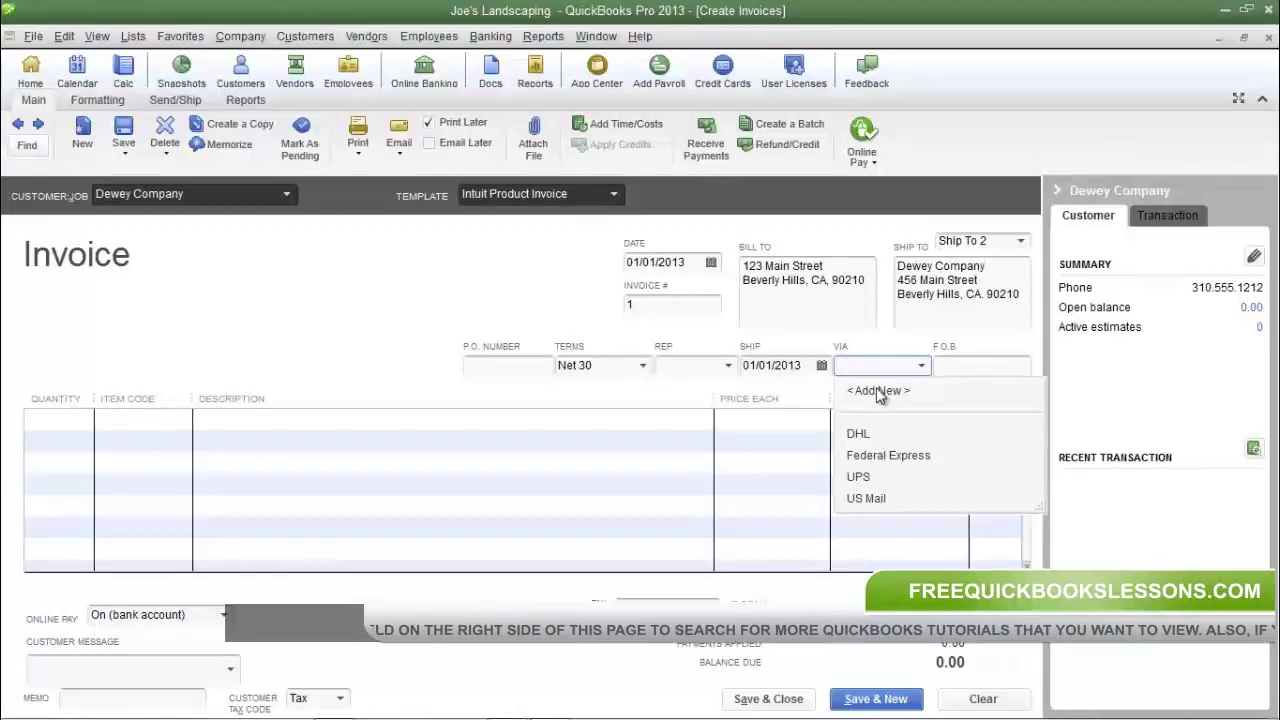
Step: Enter Destination as the invoice's F.O.B. value
click(945, 365)
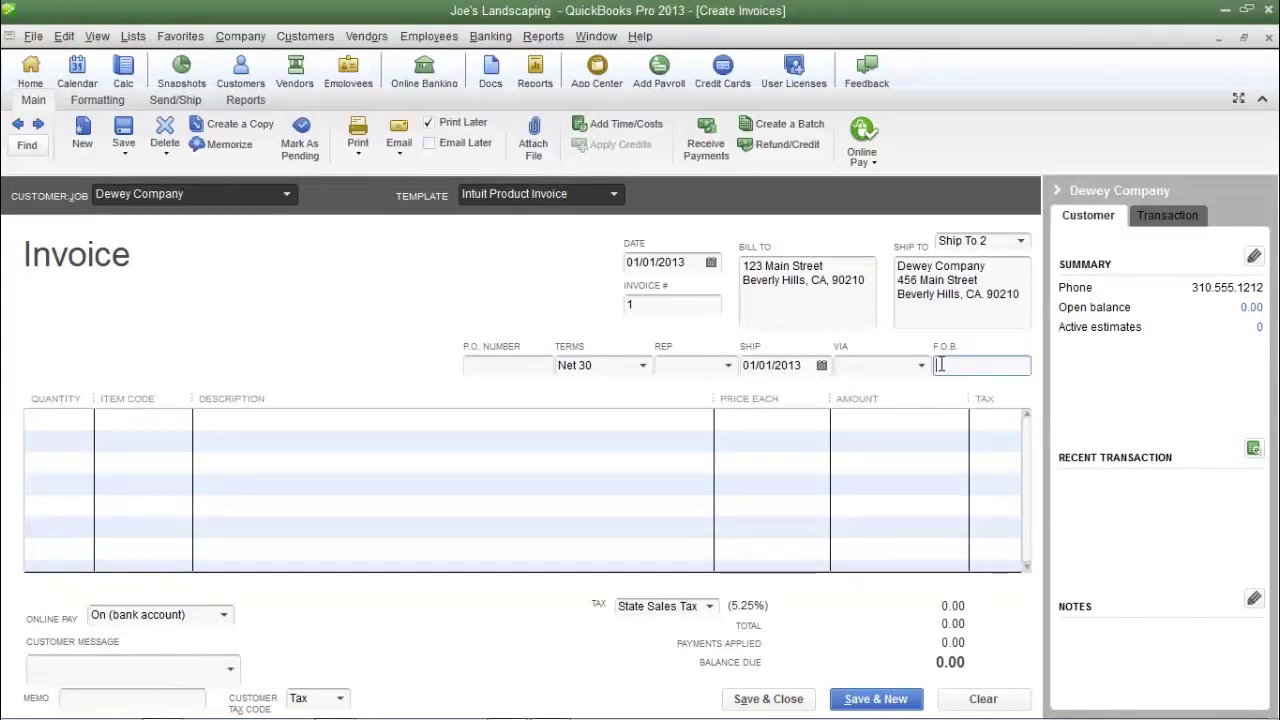
text(Destination)
Step: Add a first invoice line with quantity 3, item Pink Roses and description "long stem pink roses"
click(74, 421)
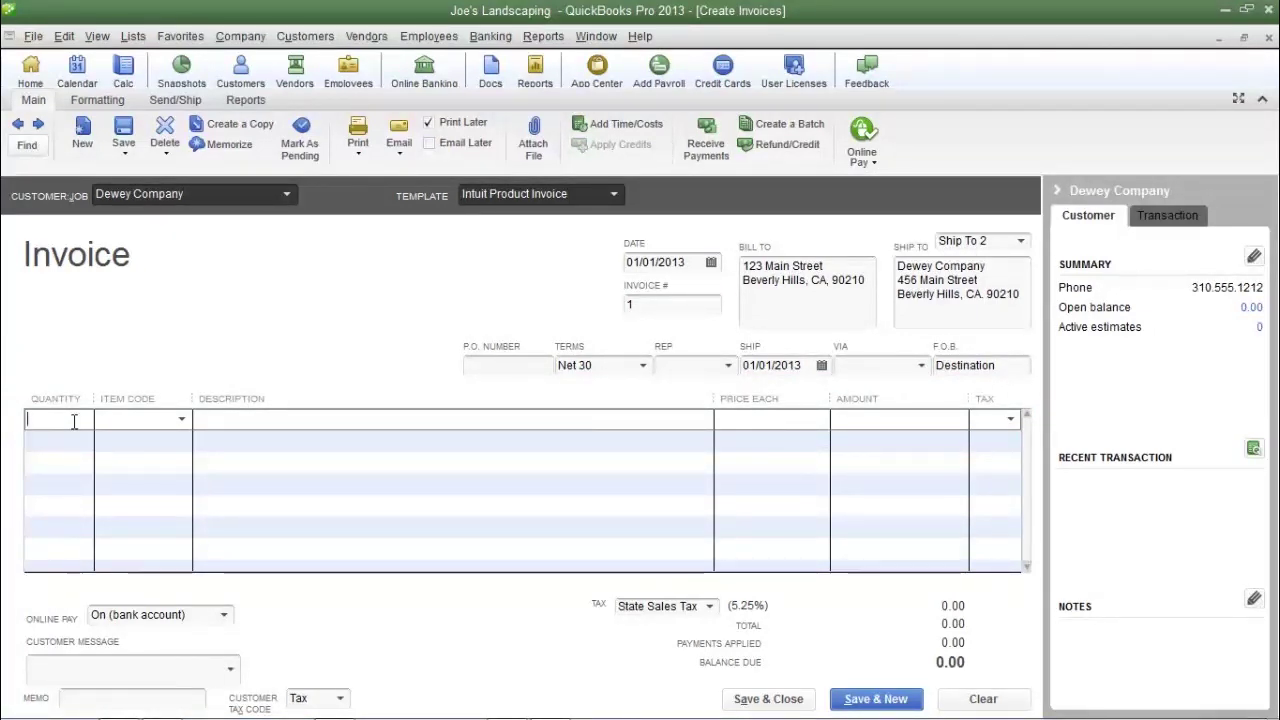
text(3)
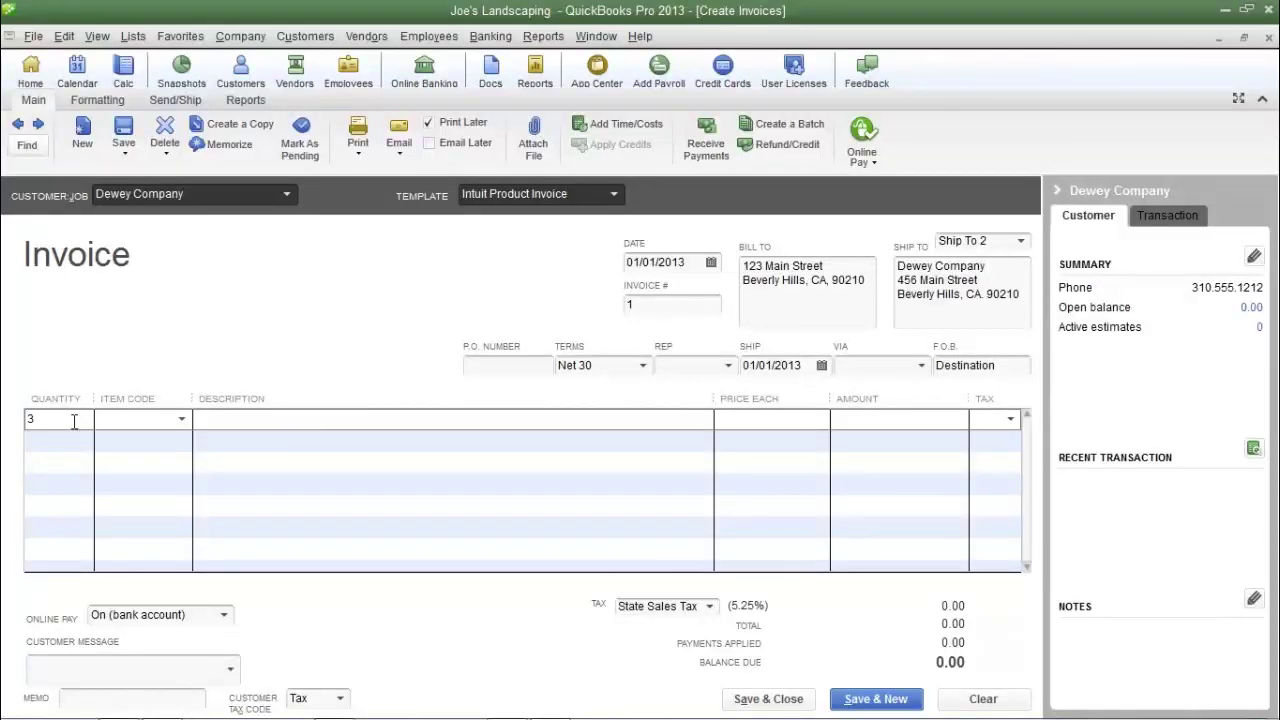
key(Tab)
click(180, 420)
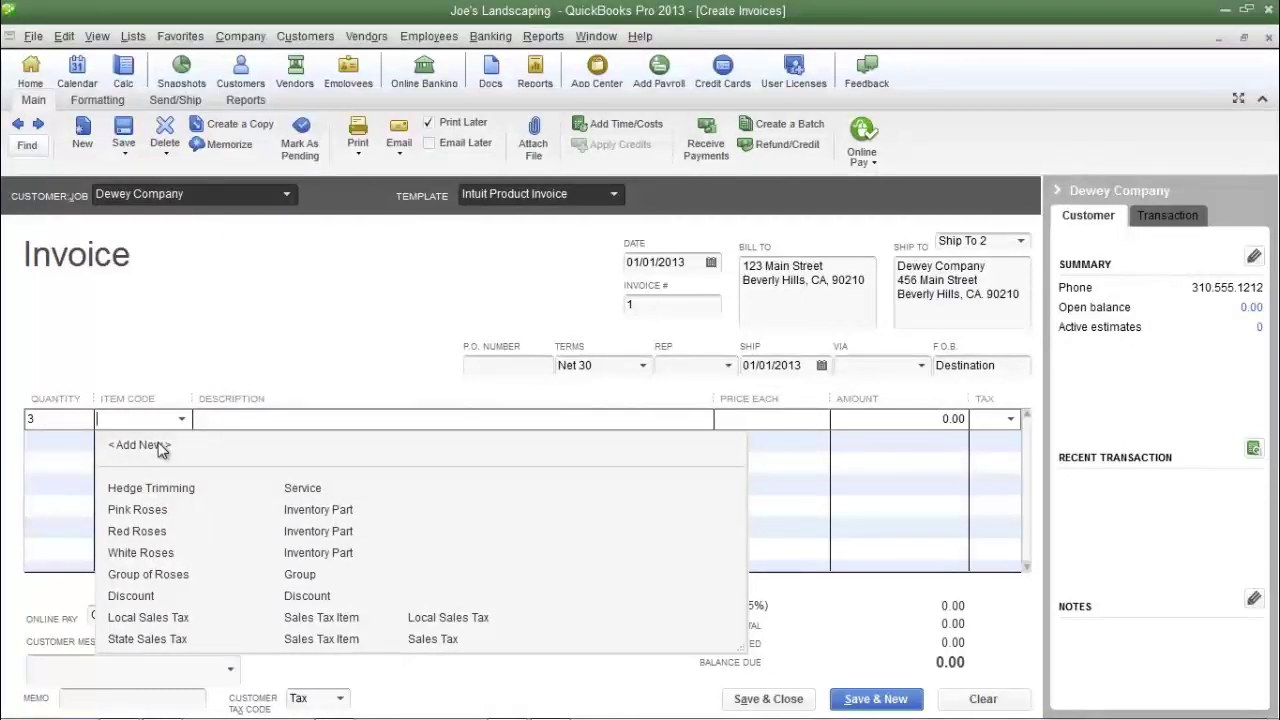
click(152, 509)
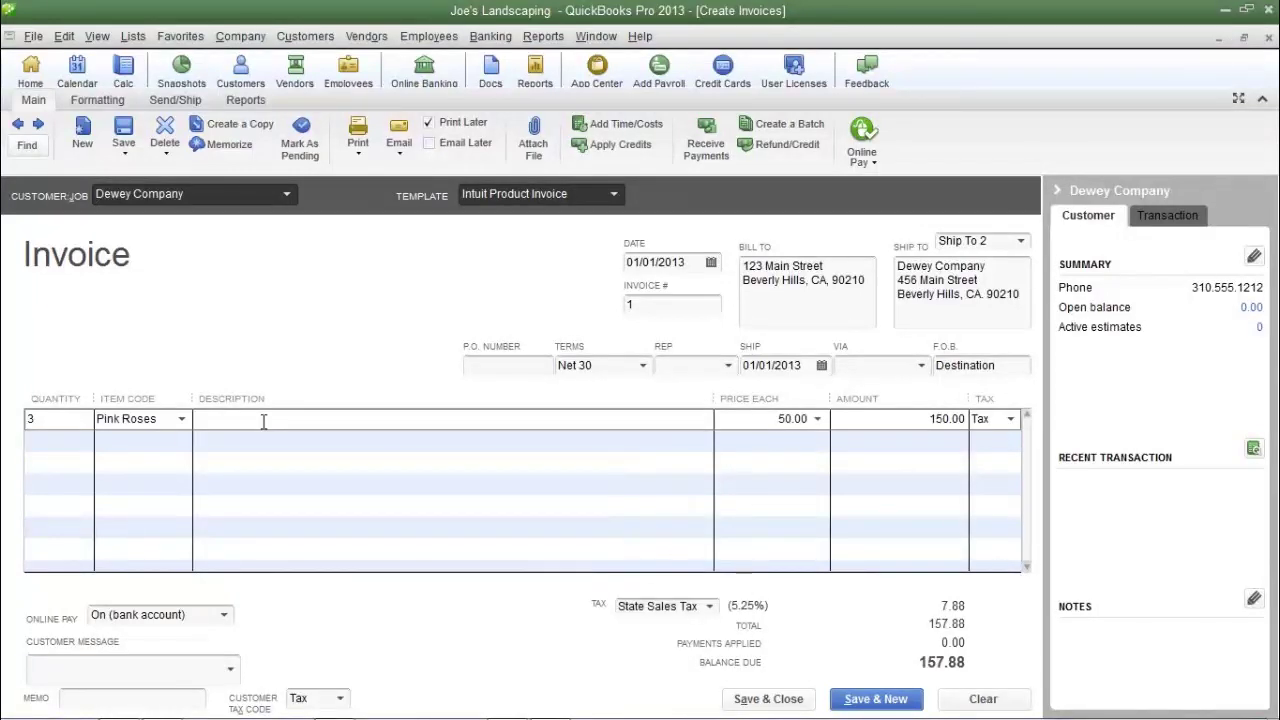
click(263, 421)
text(long stem pink roses)
key(Tab)
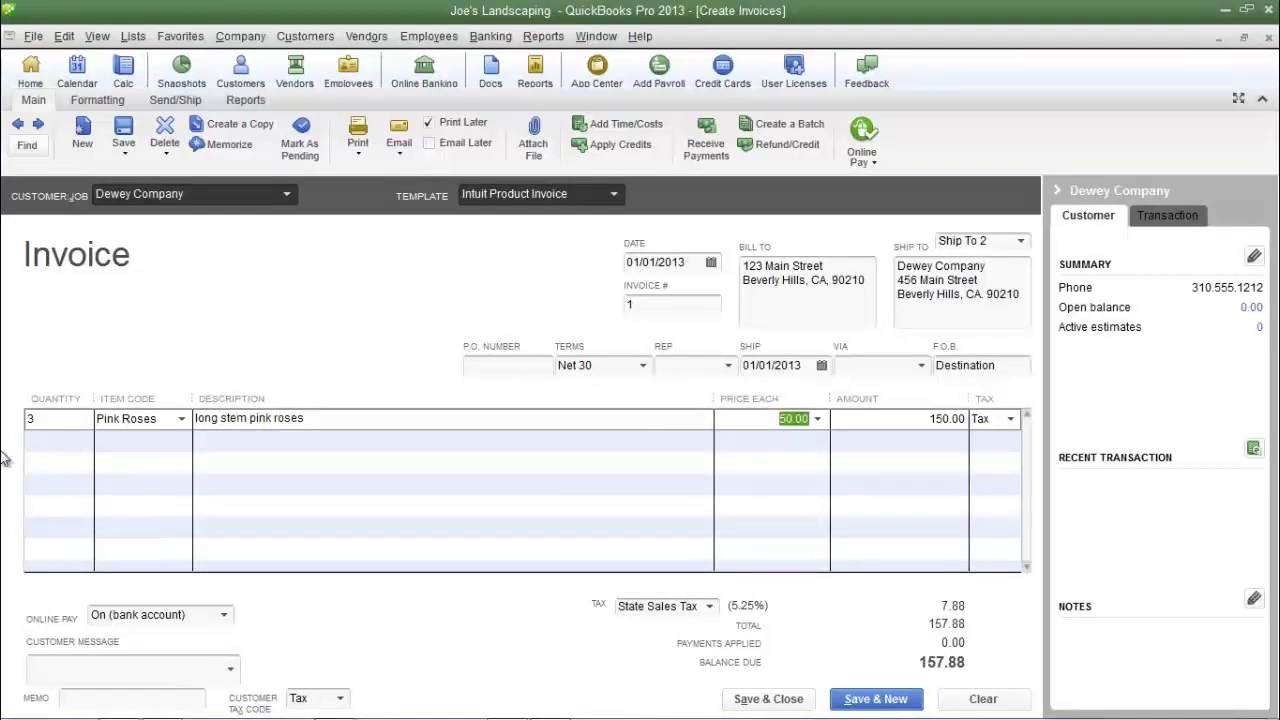
click(751, 421)
key(Tab)
click(909, 420)
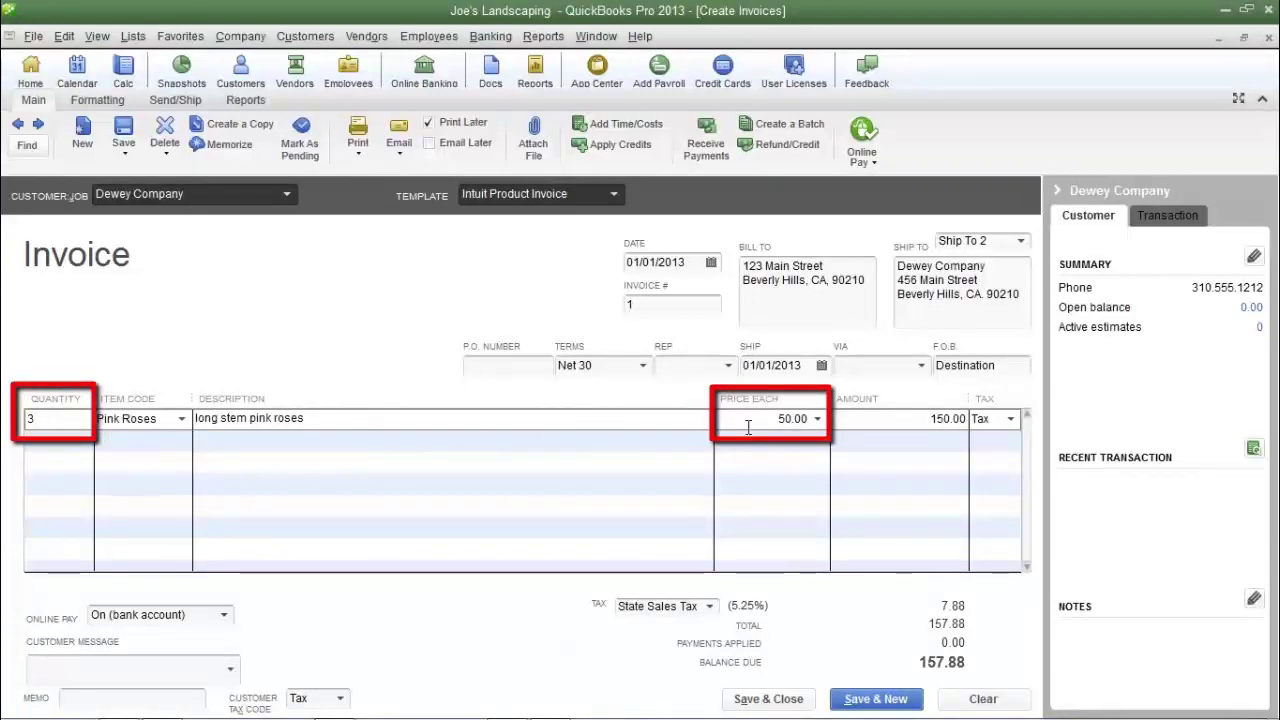
click(910, 420)
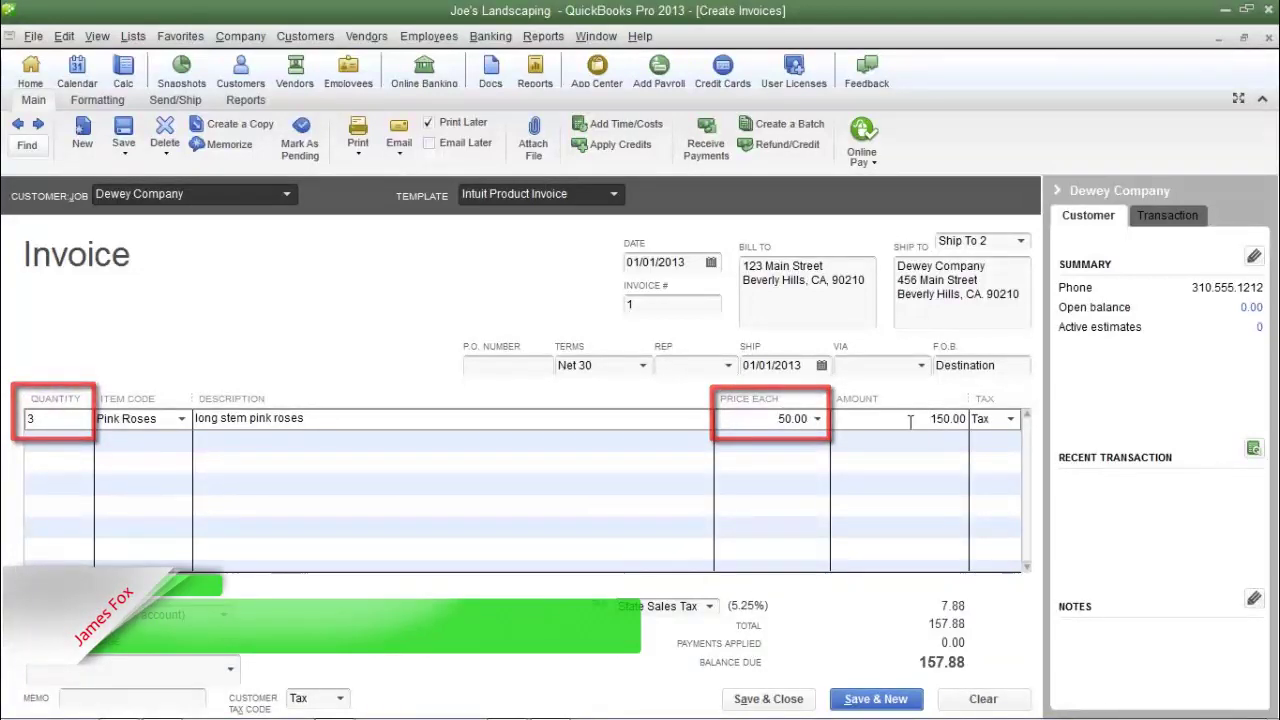
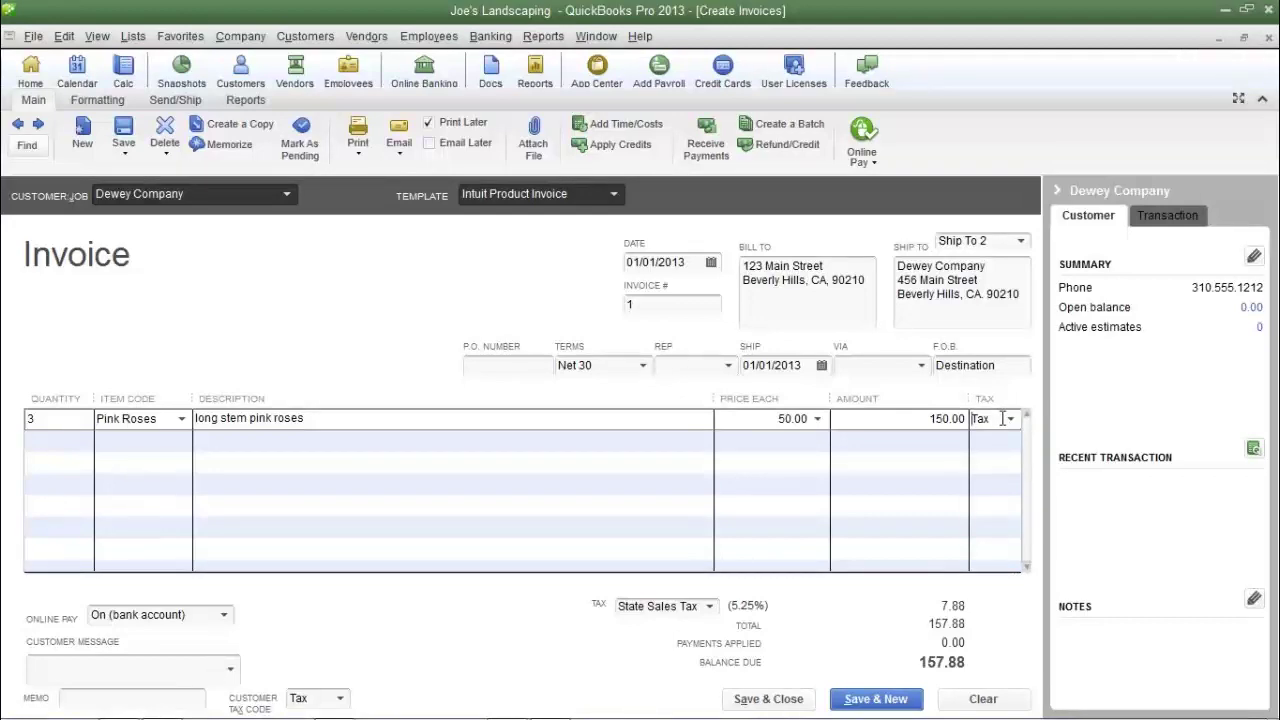
Step: Choose State Sales Tax as the invoice's sales tax and add the customer message "We appreciate your prompt payment.", leaving the memo blank
click(709, 607)
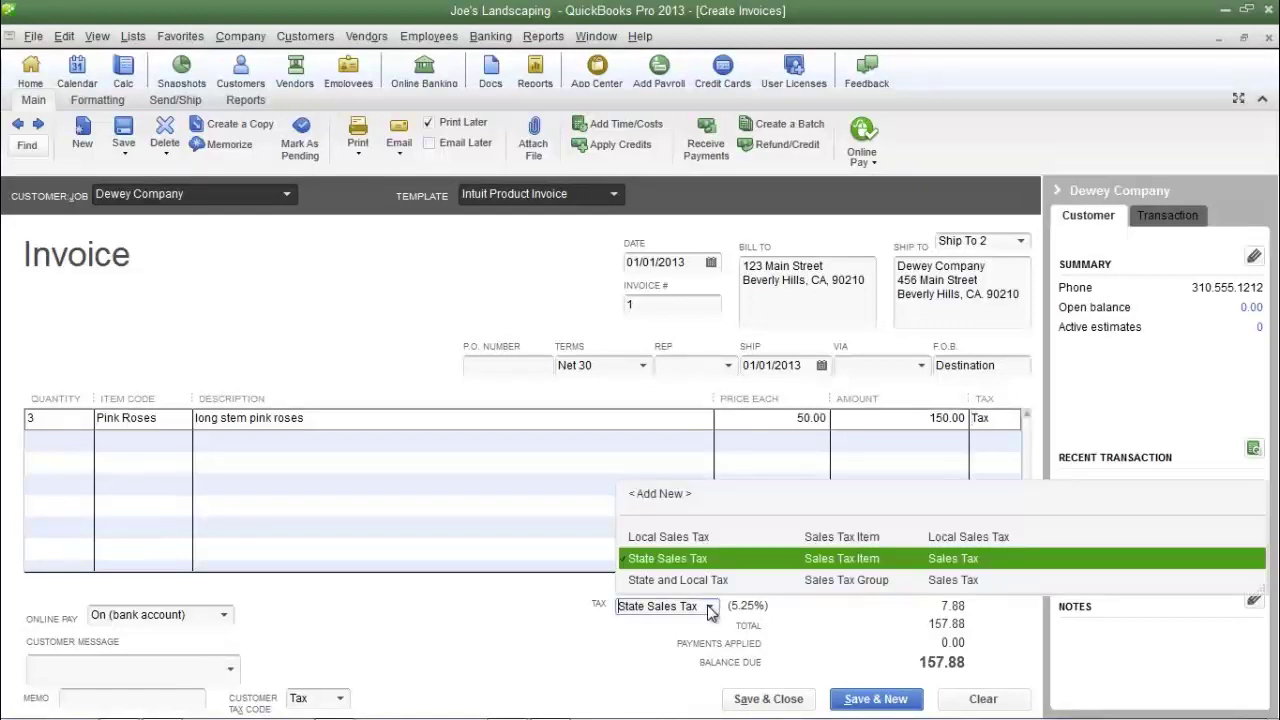
click(677, 563)
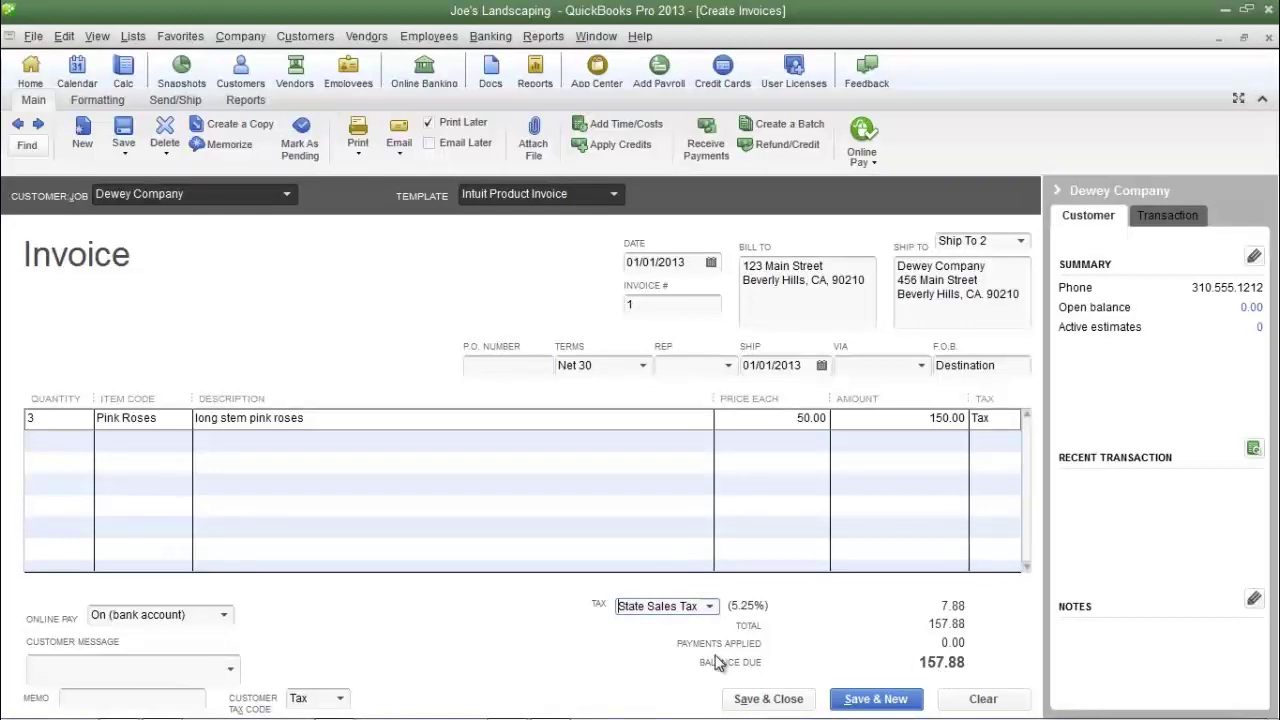
click(231, 672)
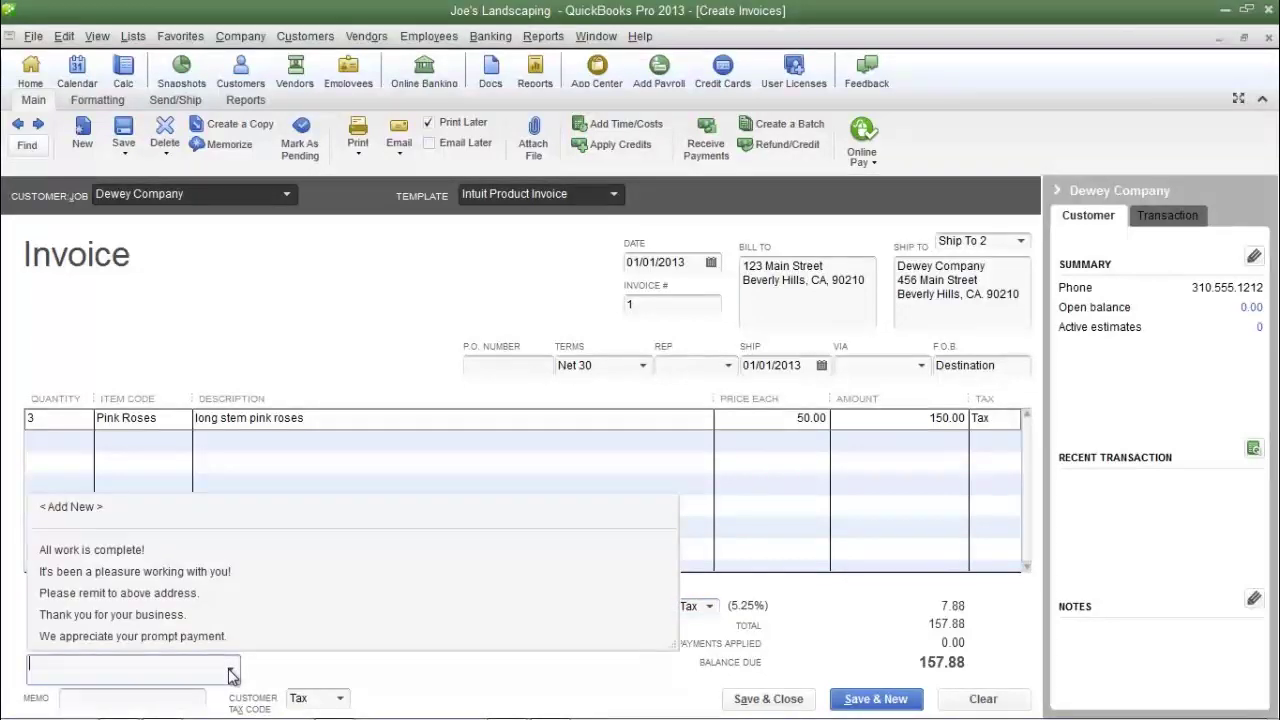
click(200, 643)
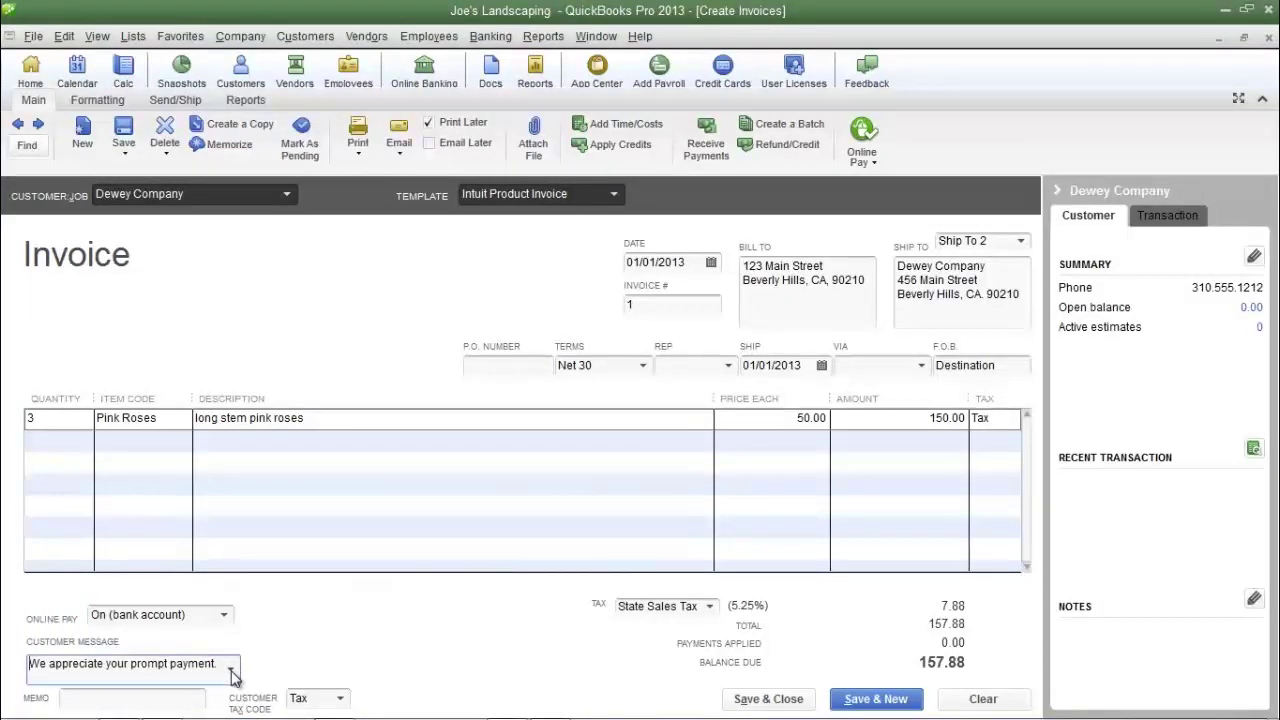
click(131, 698)
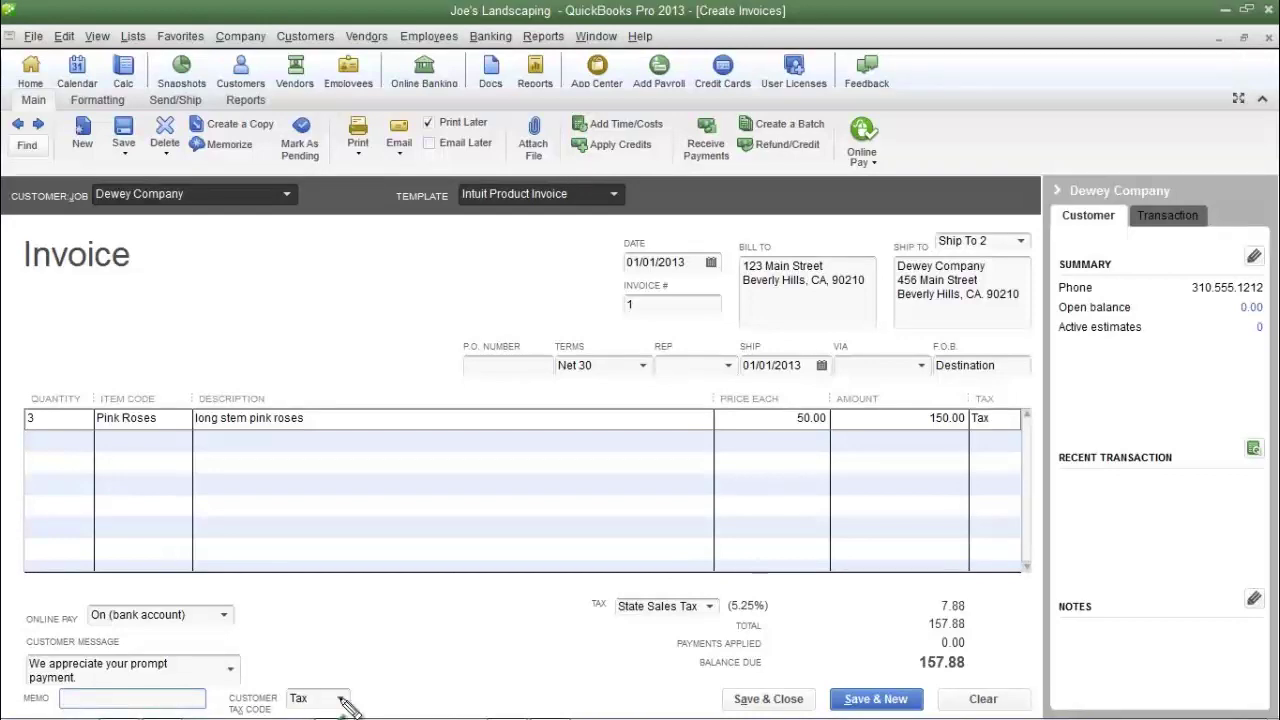
Step: Set the customer tax code on the invoice to Non
mouse_move(341, 698)
mouse_down()
mouse_move(857, 530)
mouse_move(957, 473)
mouse_move(988, 435)
mouse_move(978, 443)
mouse_up()
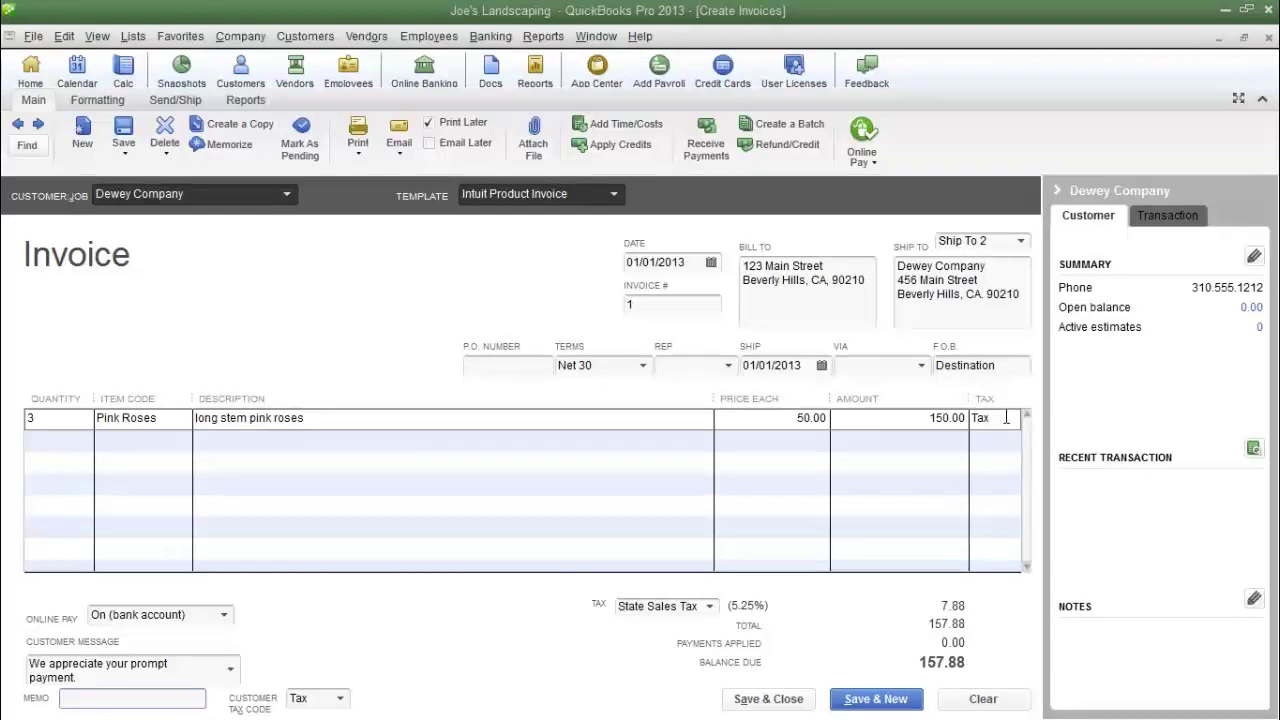
click(340, 698)
click(342, 671)
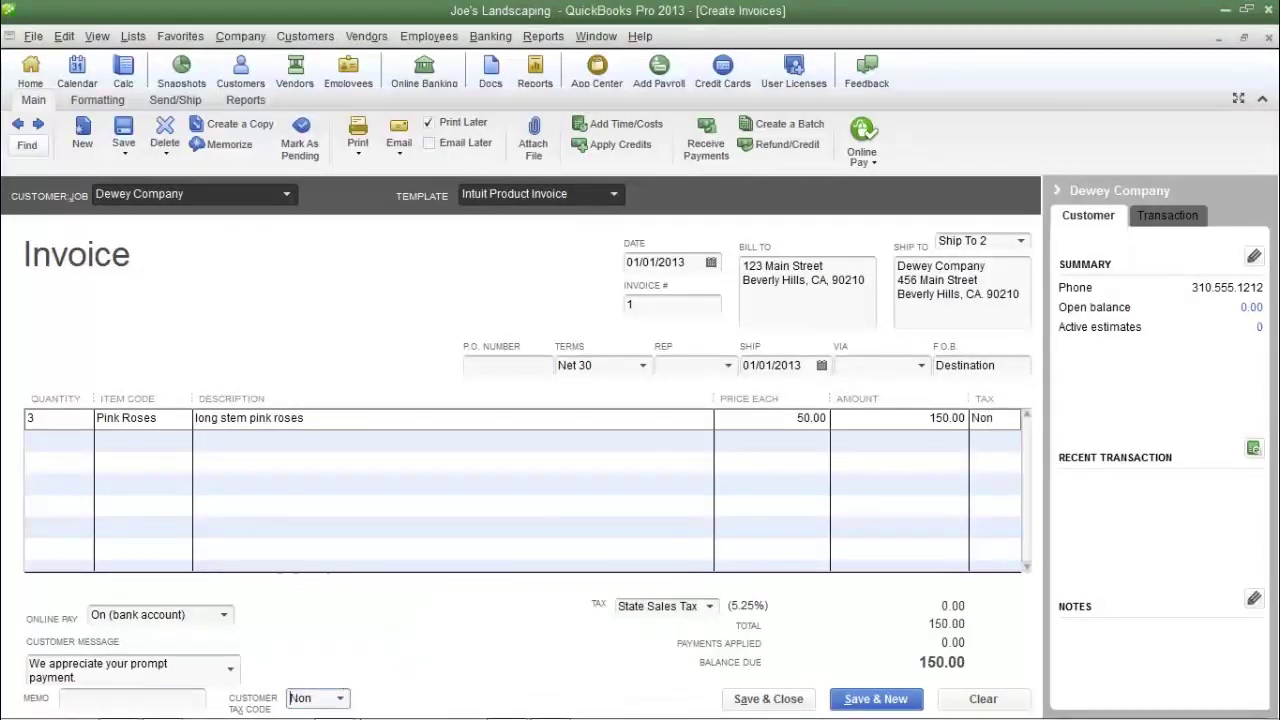